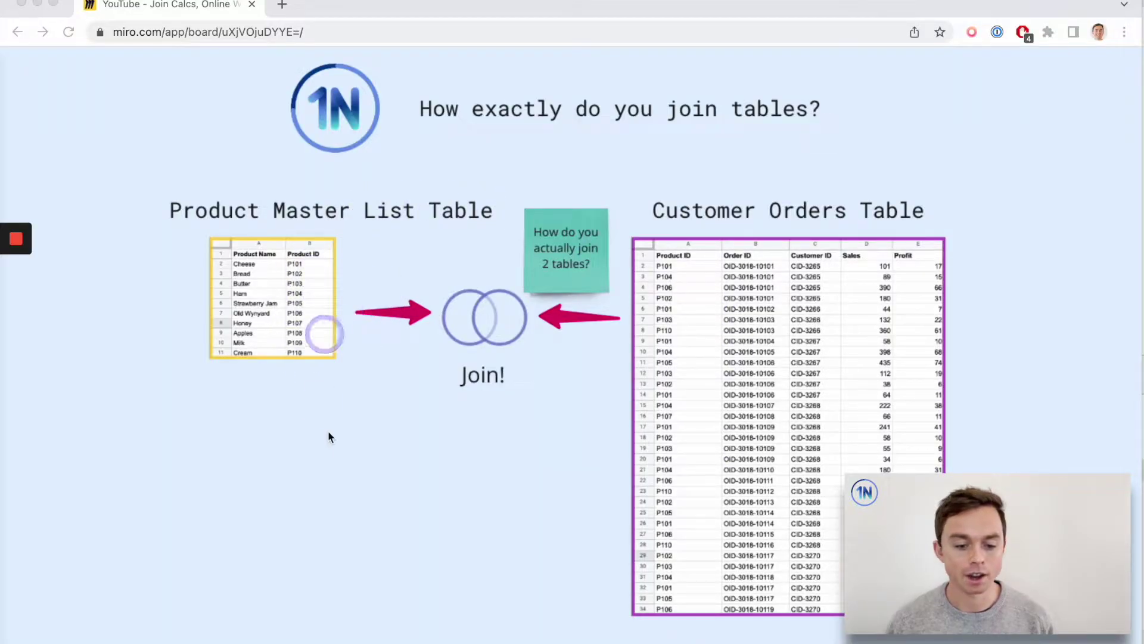
- Examine the board's explanation of joining the Product Master List and Customer Orders tables on Product ID, through to the joined table
left_click(372, 453)
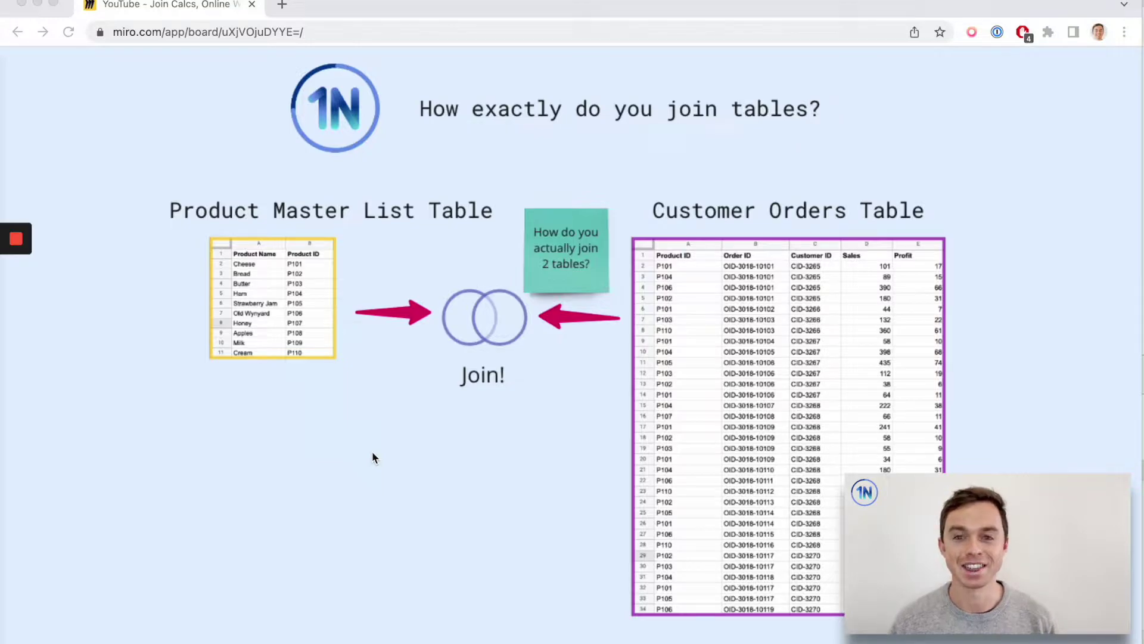
left_click(593, 481)
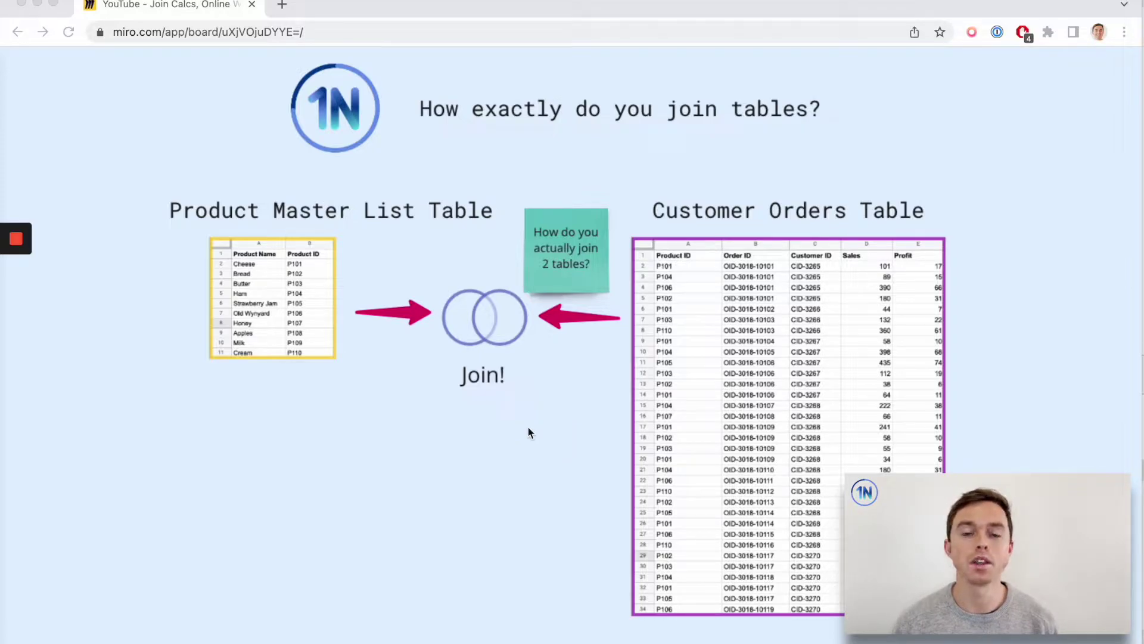
key("Right")
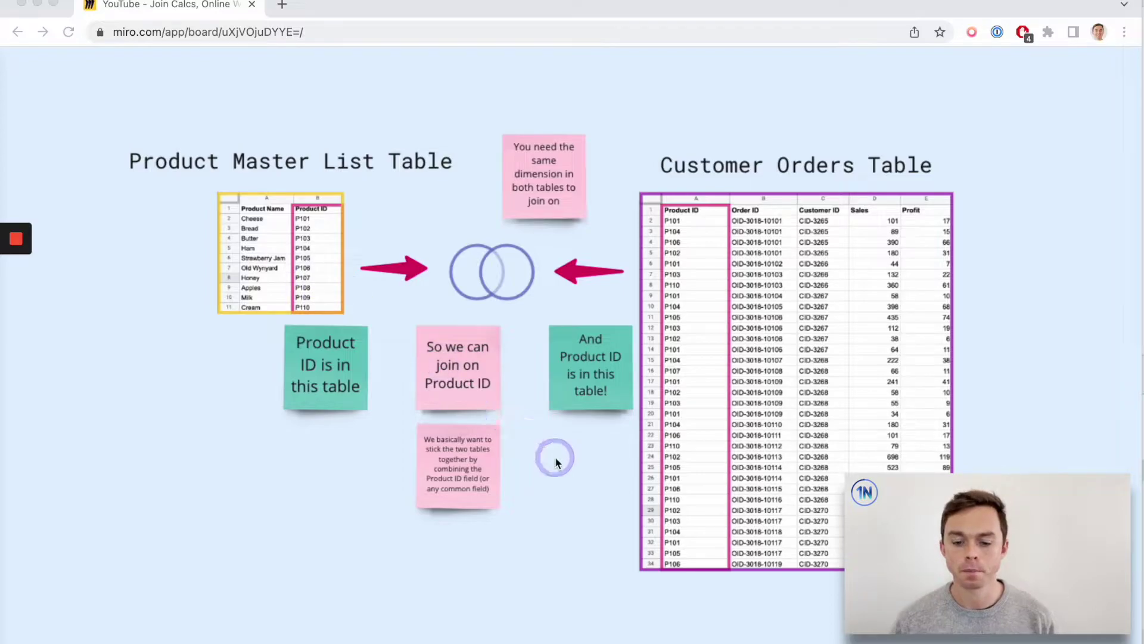
scroll(555, 463, "down", 10)
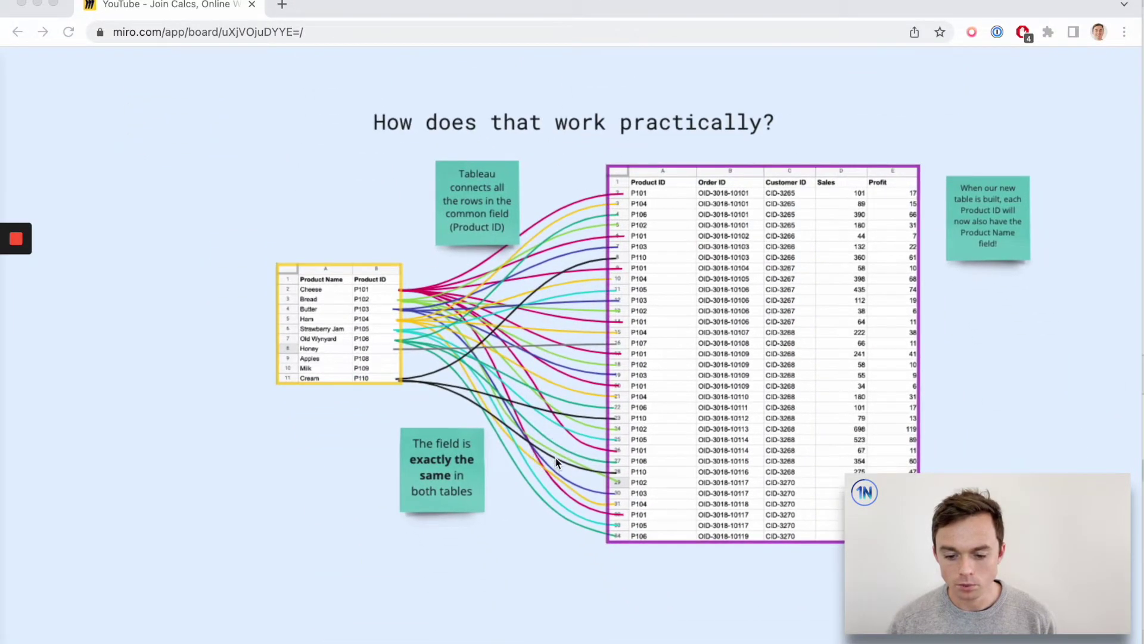
scroll(556, 462, "up", 2)
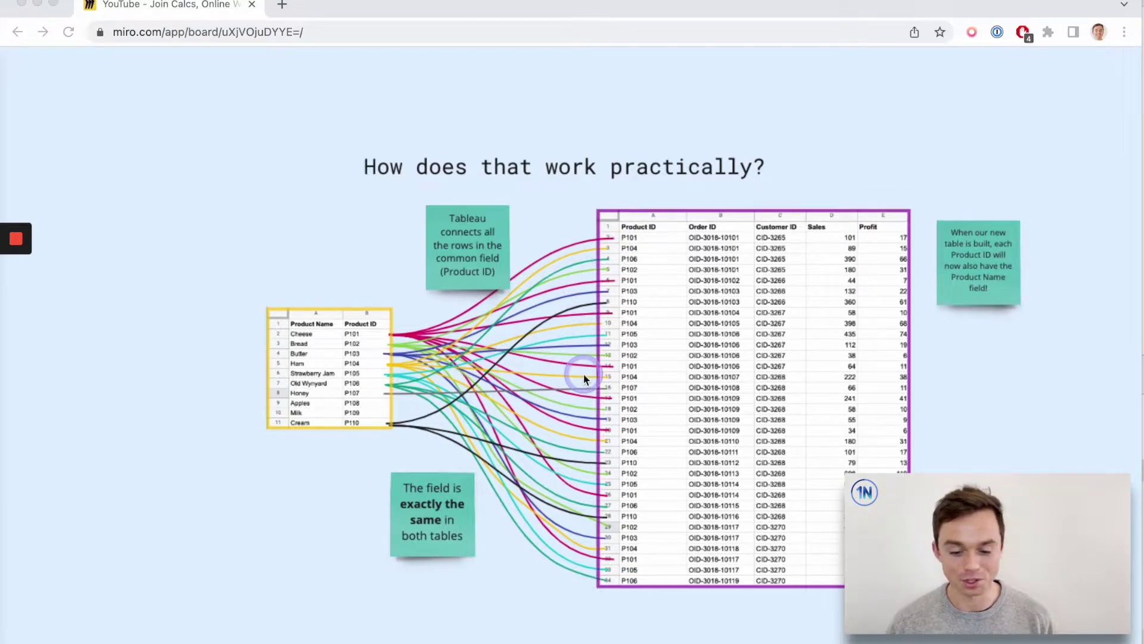
scroll(651, 479, "down", 7)
scroll(651, 485, "down", 4)
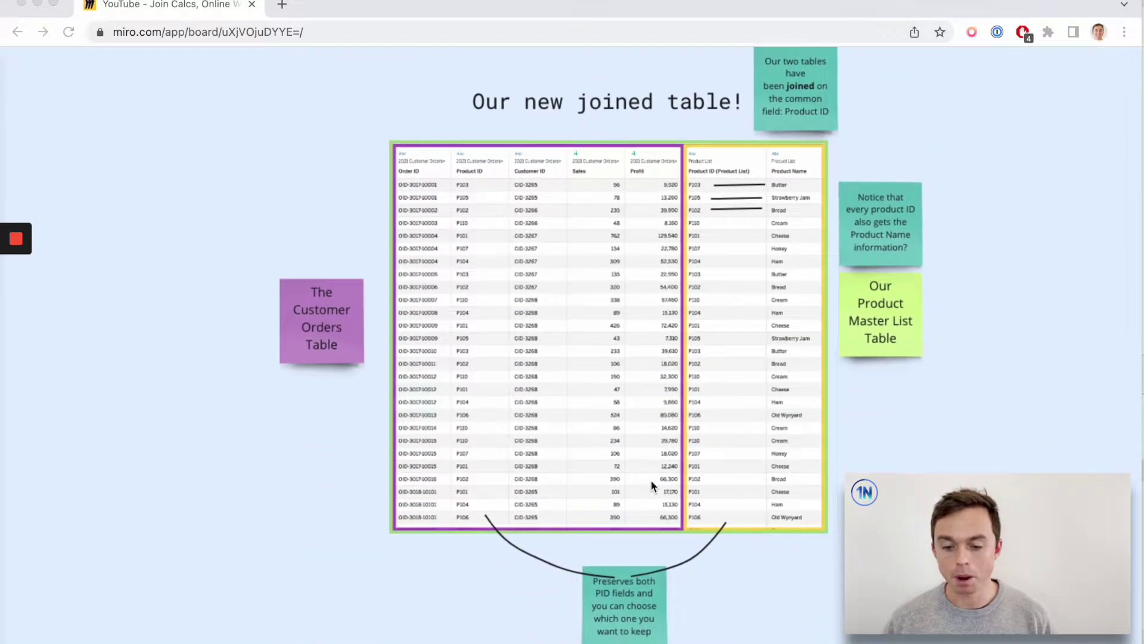
scroll(651, 483, "up", 1)
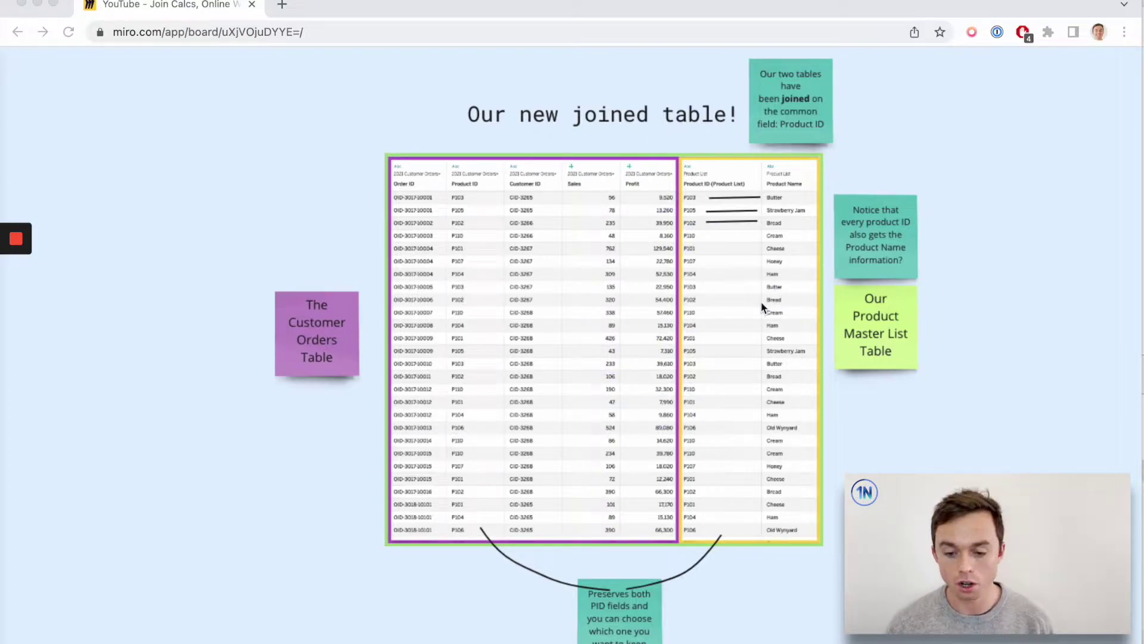
scroll(636, 296, "up", 3)
scroll(636, 296, "up", 2)
scroll(636, 296, "up", 5)
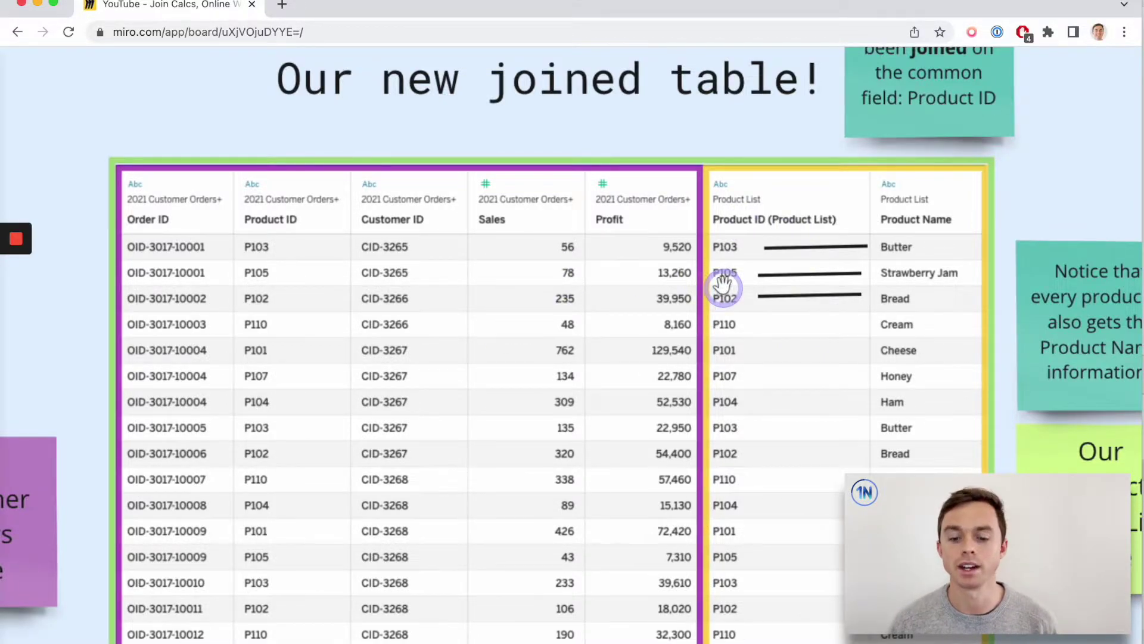
- Examine the board section about join fields that do not match exactly between the two tables
scroll(723, 283, "down", 10)
scroll(723, 284, "right", 5)
scroll(723, 283, "up", 5)
scroll(723, 284, "up", 10)
scroll(572, 346, "up", 6)
scroll(572, 345, "right", 4)
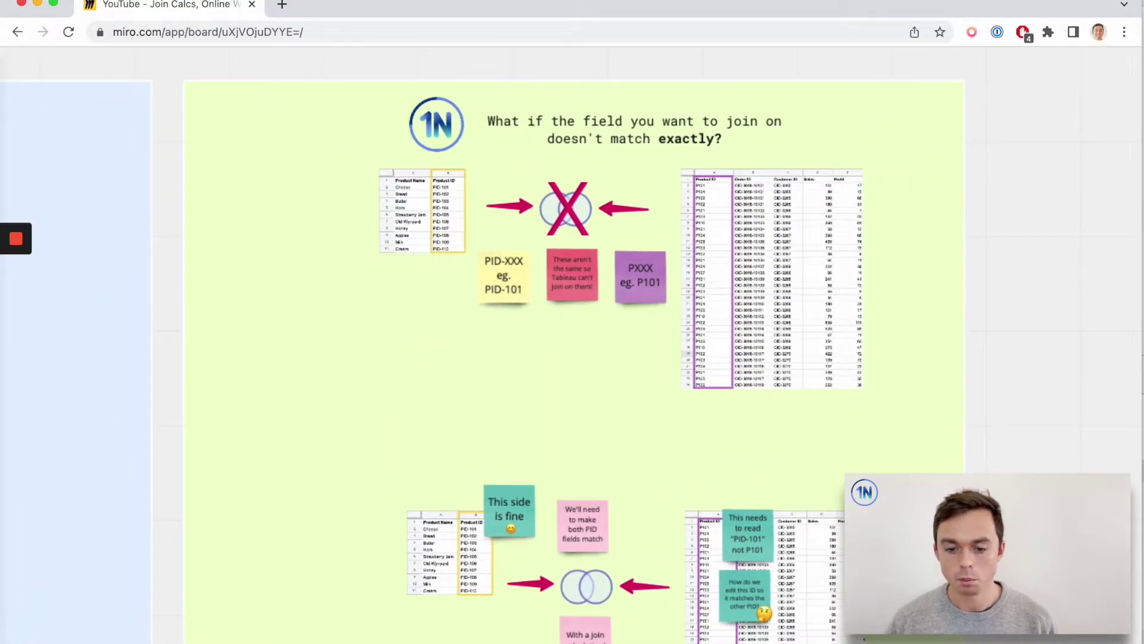
scroll(573, 346, "up", 5)
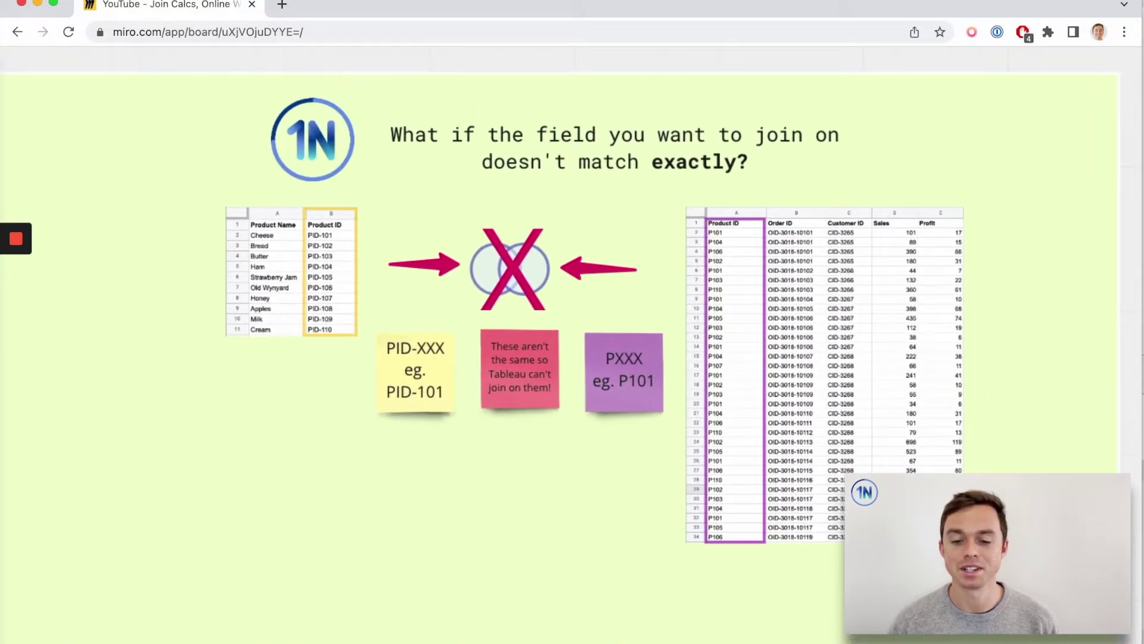
scroll(704, 282, "up", 3)
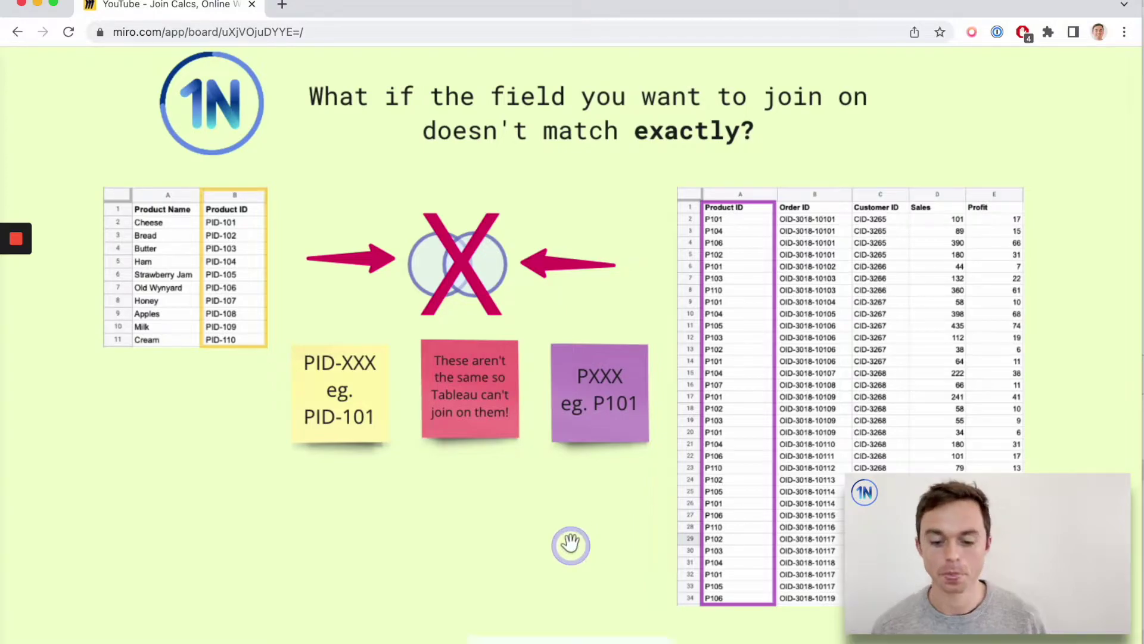
- Outline the Product ID headers and values in both tables with red rectangles, and clear the annotations
key("super+shift+a")
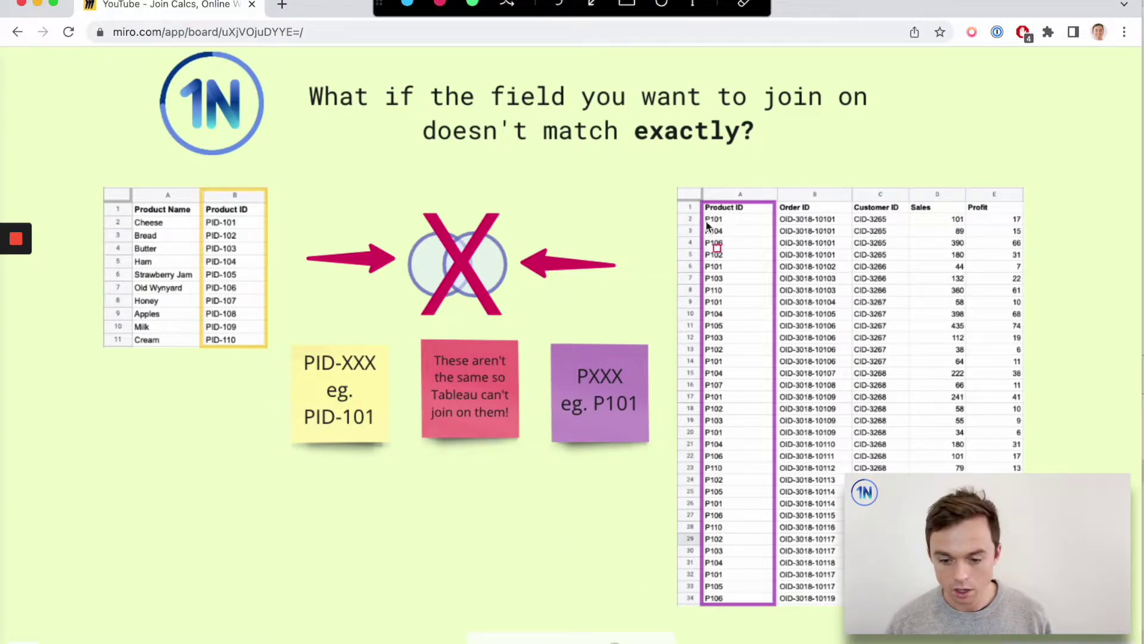
left_click_drag(708, 201, 764, 214)
left_click_drag(198, 194, 262, 219)
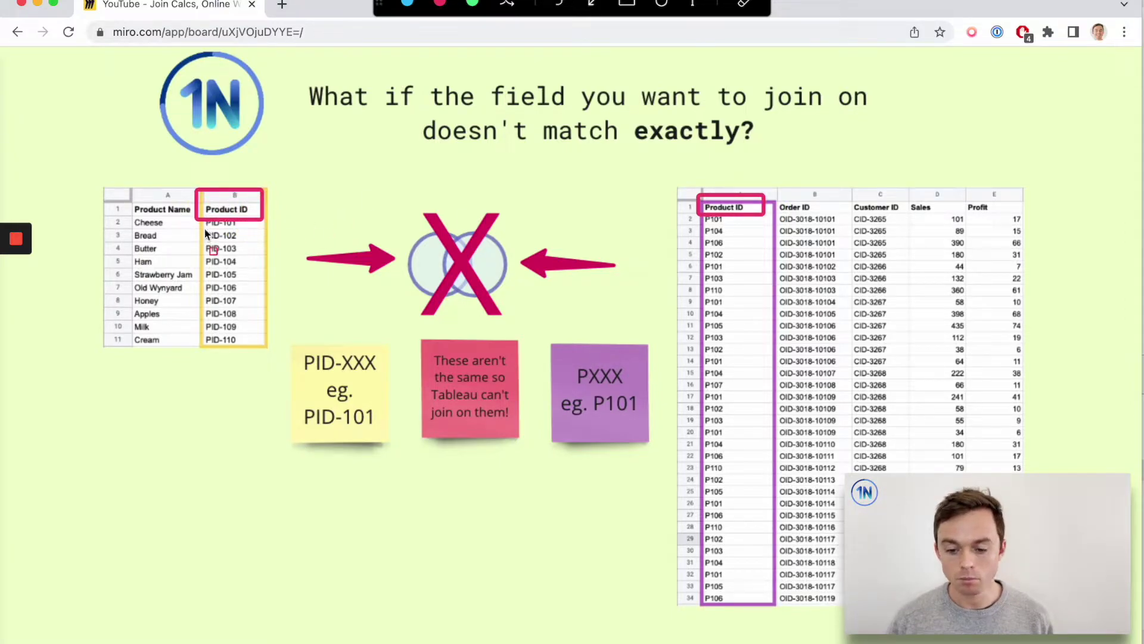
left_click_drag(195, 219, 266, 348)
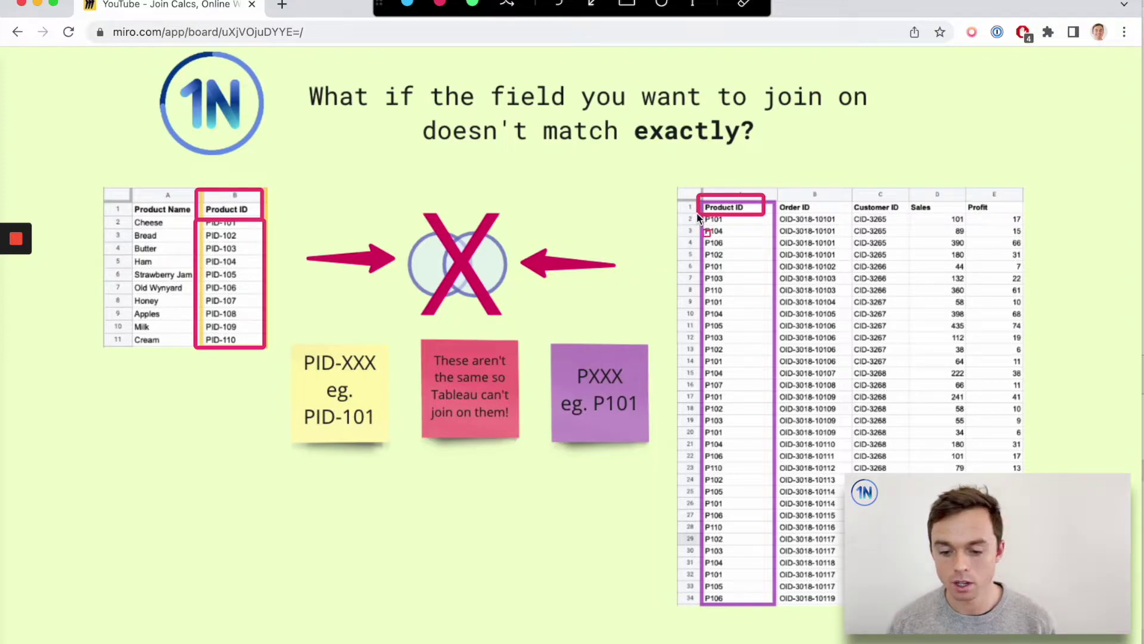
left_click_drag(740, 255, 744, 276)
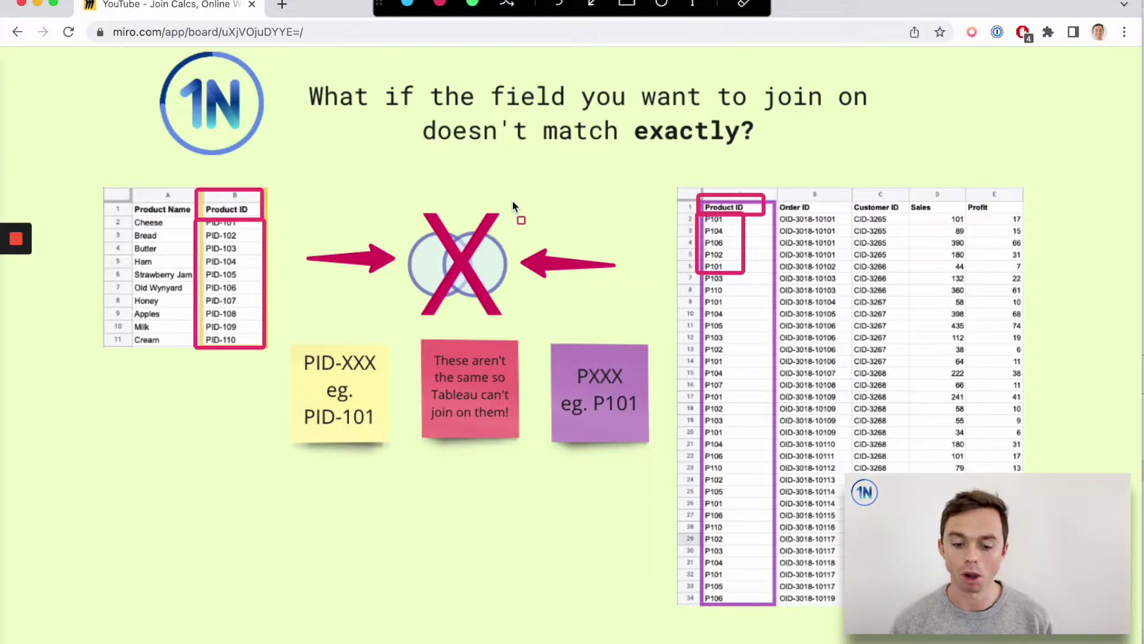
key("Escape")
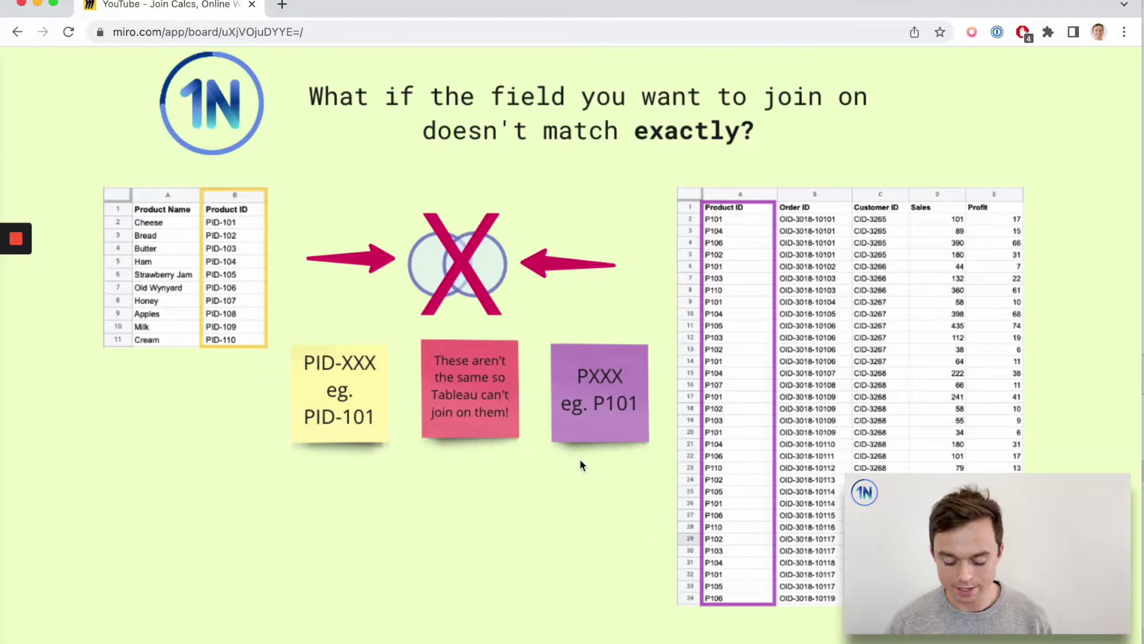
- Review the board's join calculation "PID-" + RIGHT([Product ID], 3), and switch to the data source in Tableau
key("Right")
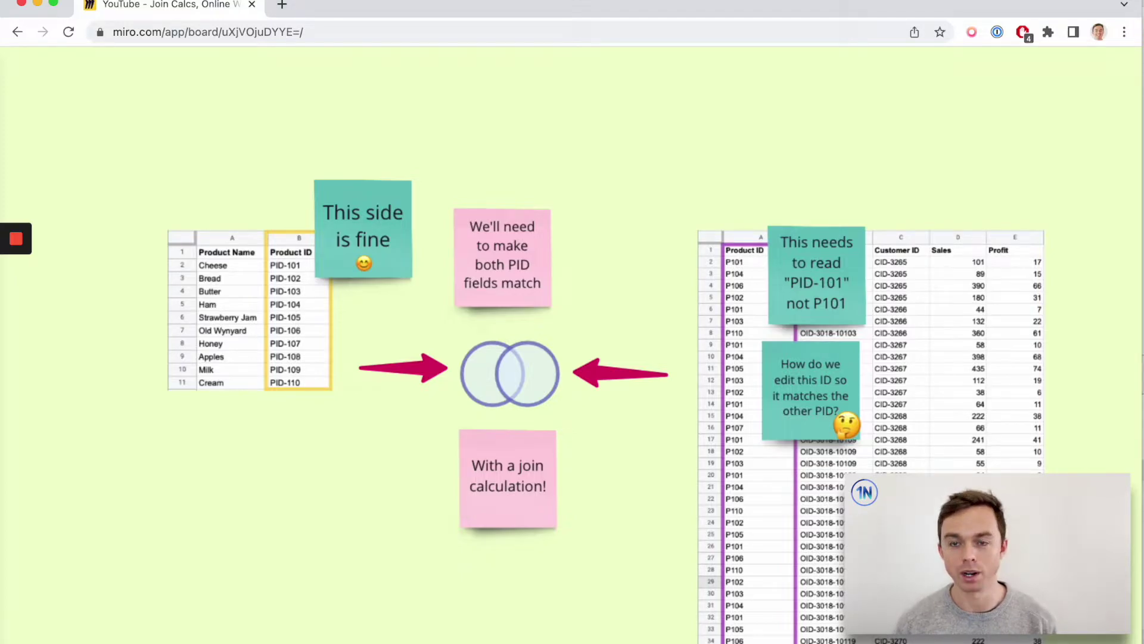
key("Right")
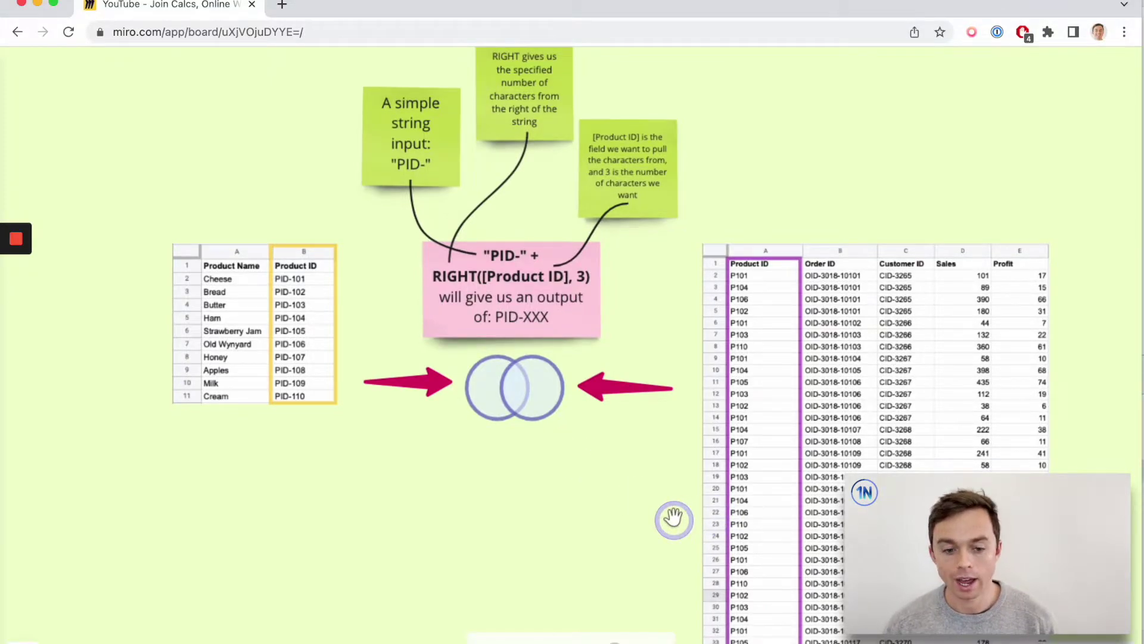
key("ctrl+Up")
left_click(314, 273)
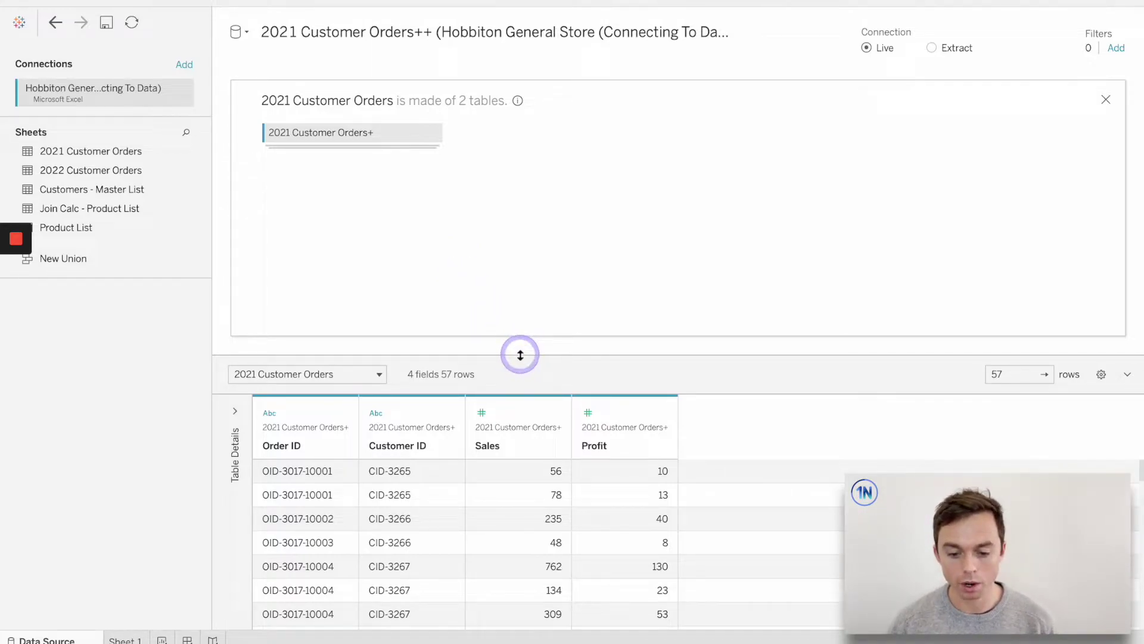
- Enlarge the data grid, show the hidden fields and unhide the Product ID field of 2021 Customer Orders+
left_click_drag(520, 355, 521, 289)
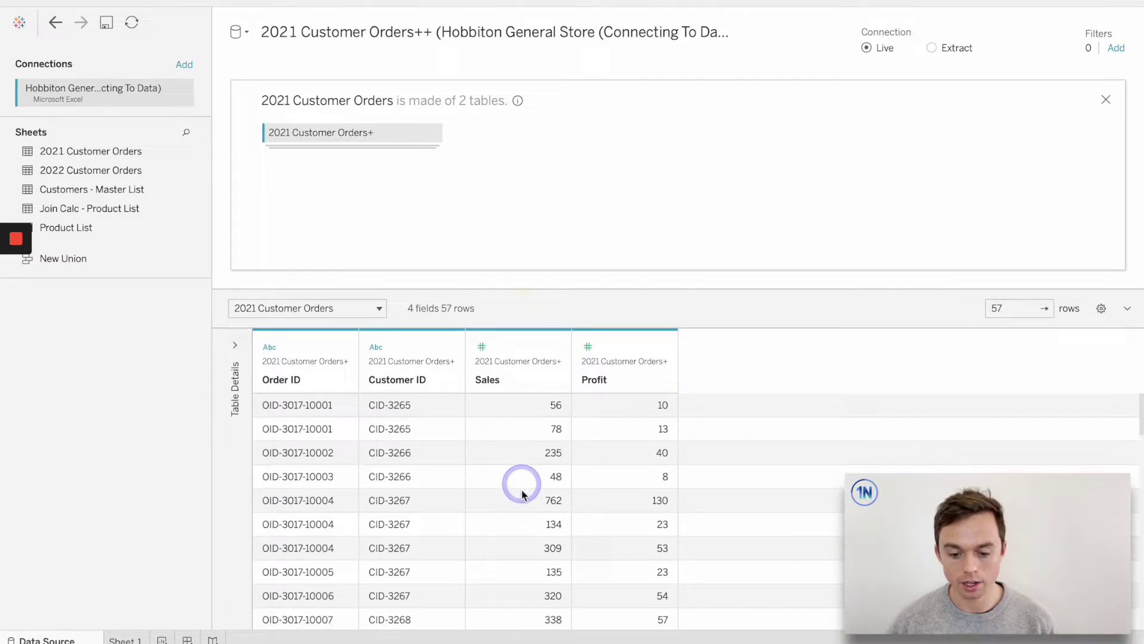
left_click(1100, 309)
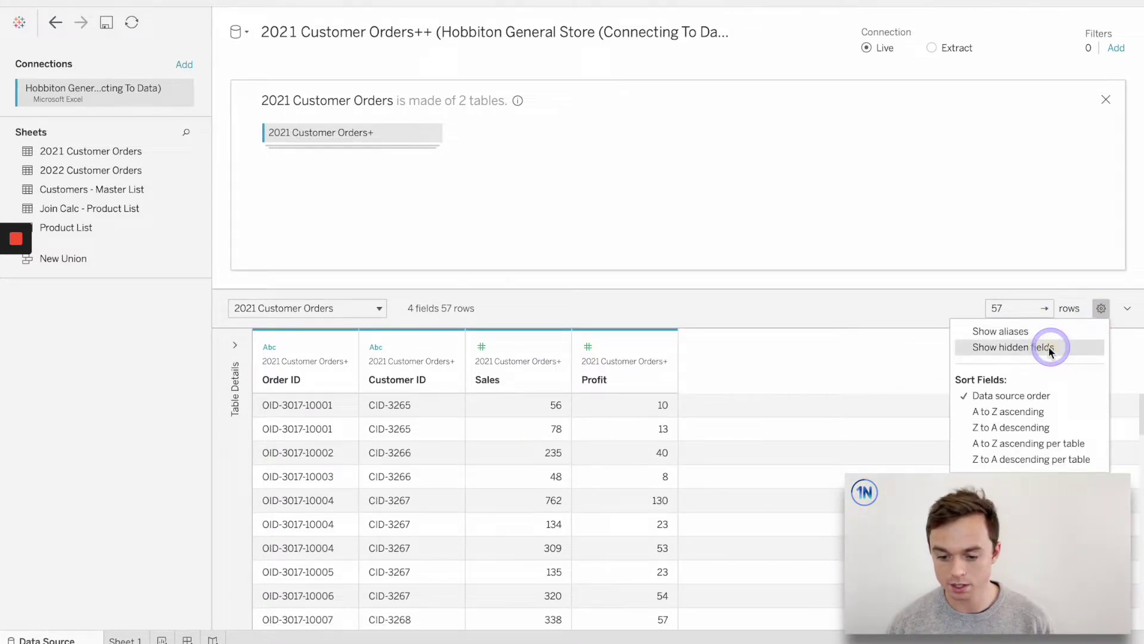
left_click(1052, 348)
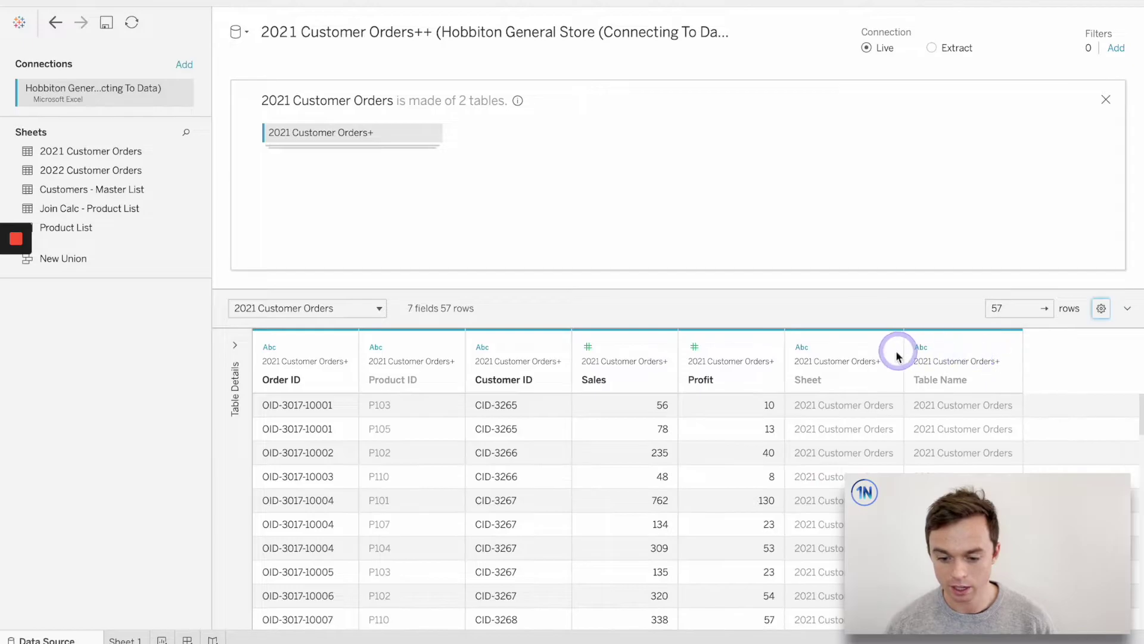
left_click(448, 347)
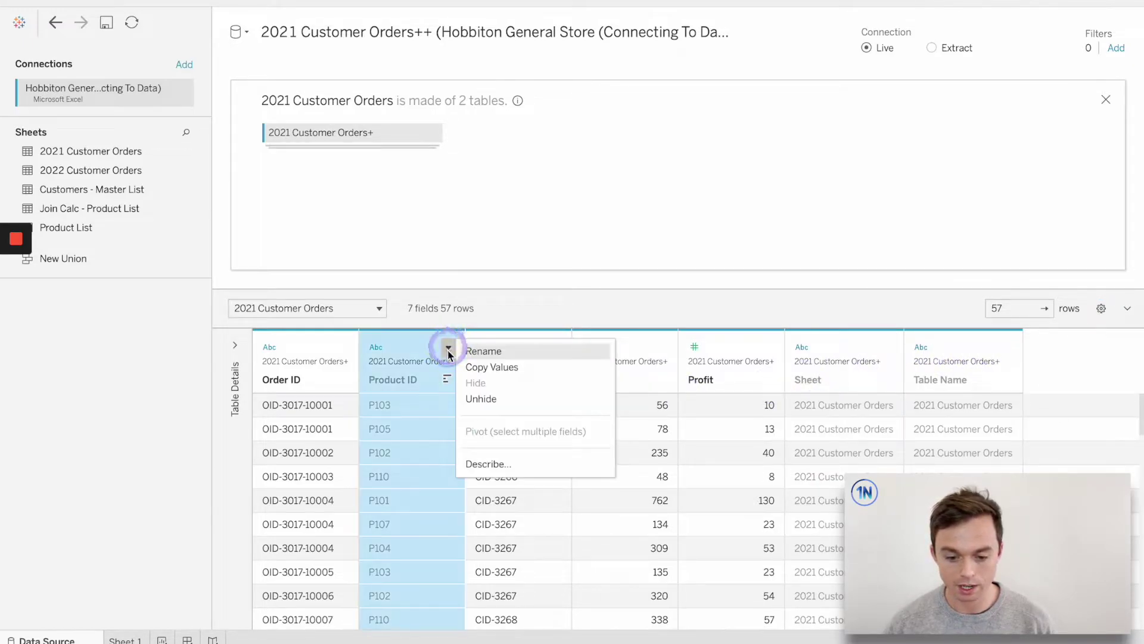
left_click(480, 403)
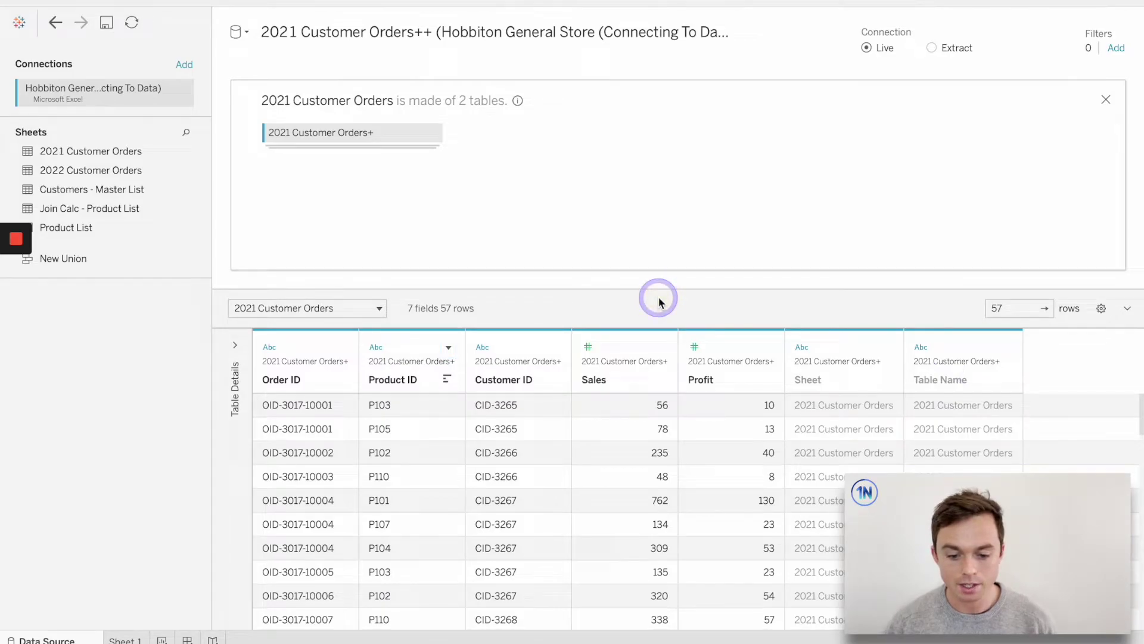
- Join the Join Calc - Product List sheet to the 2021 Customer Orders+ table
left_click_drag(75, 210, 590, 149)
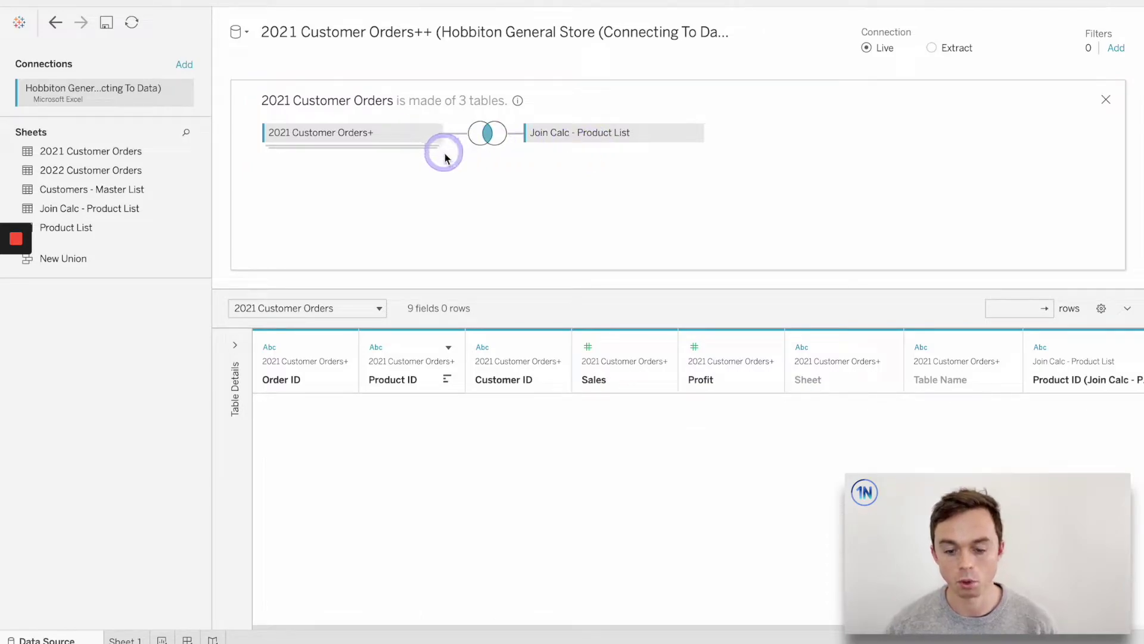
- Outline the join symbol and the empty data grid with red rectangles, and clear the annotations
key("ctrl+shift+d")
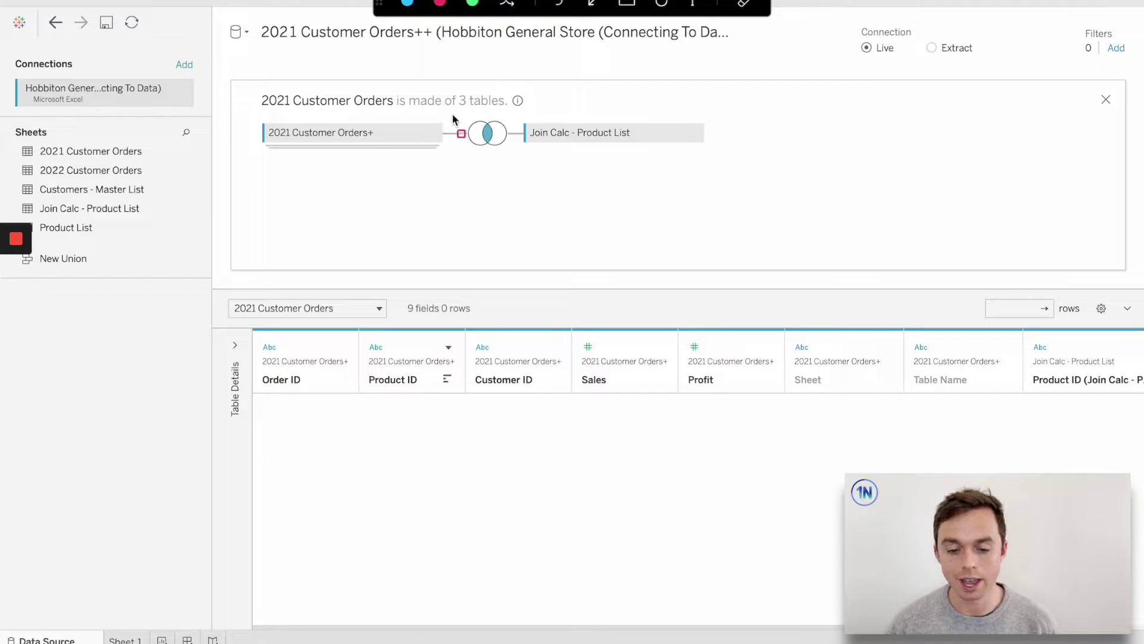
left_click_drag(452, 112, 518, 154)
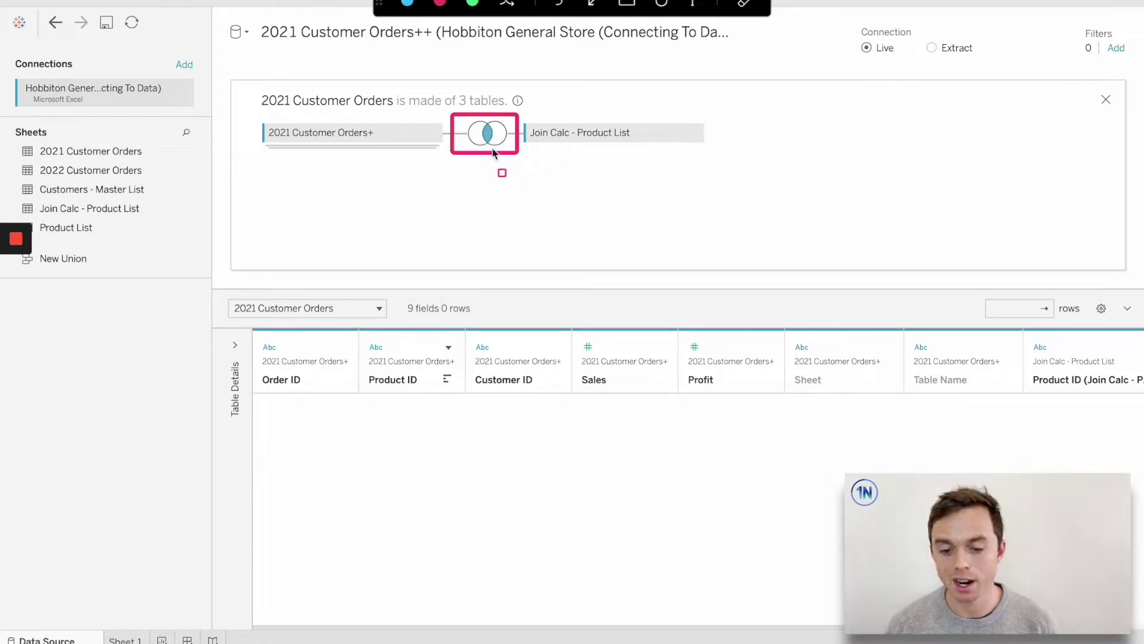
mouse_move(250, 392)
left_mouse_down()
mouse_move(1143, 642)
mouse_move(1121, 595)
mouse_move(1140, 629)
left_mouse_up()
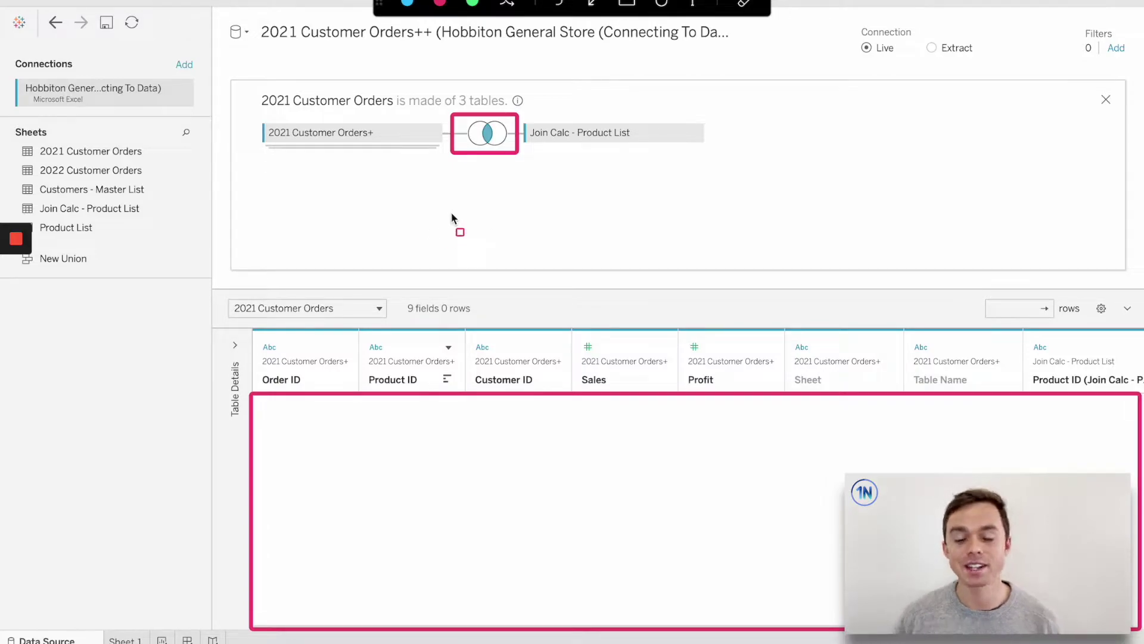
key("Escape")
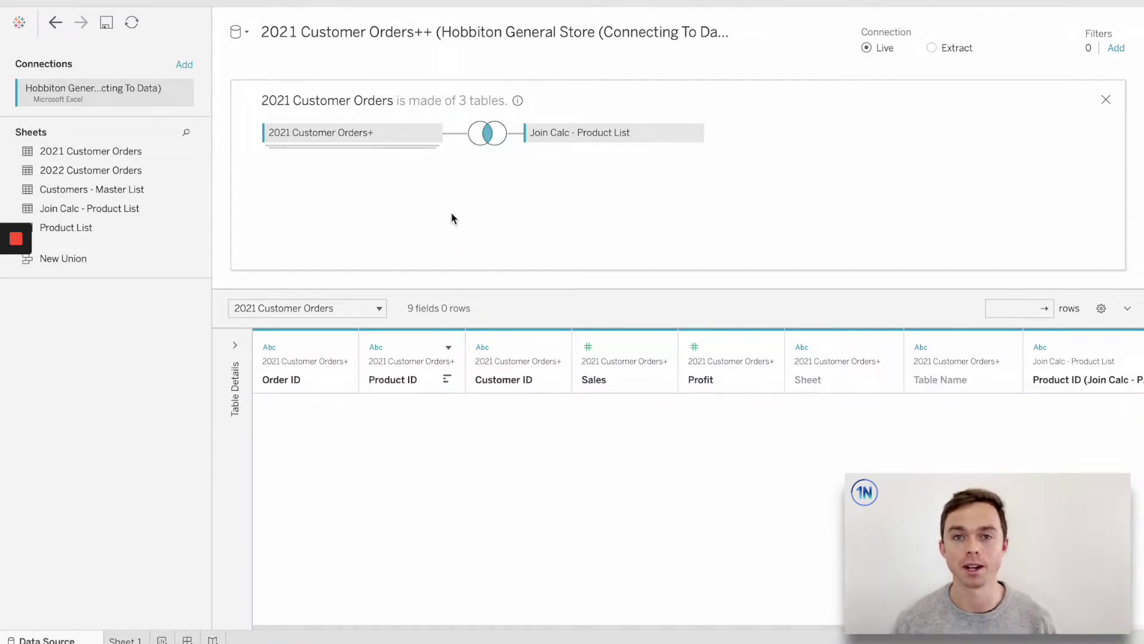
- Open the join settings between 2021 Customer Orders+ and Join Calc - Product List, and widen the dialog on both sides
left_click(490, 135)
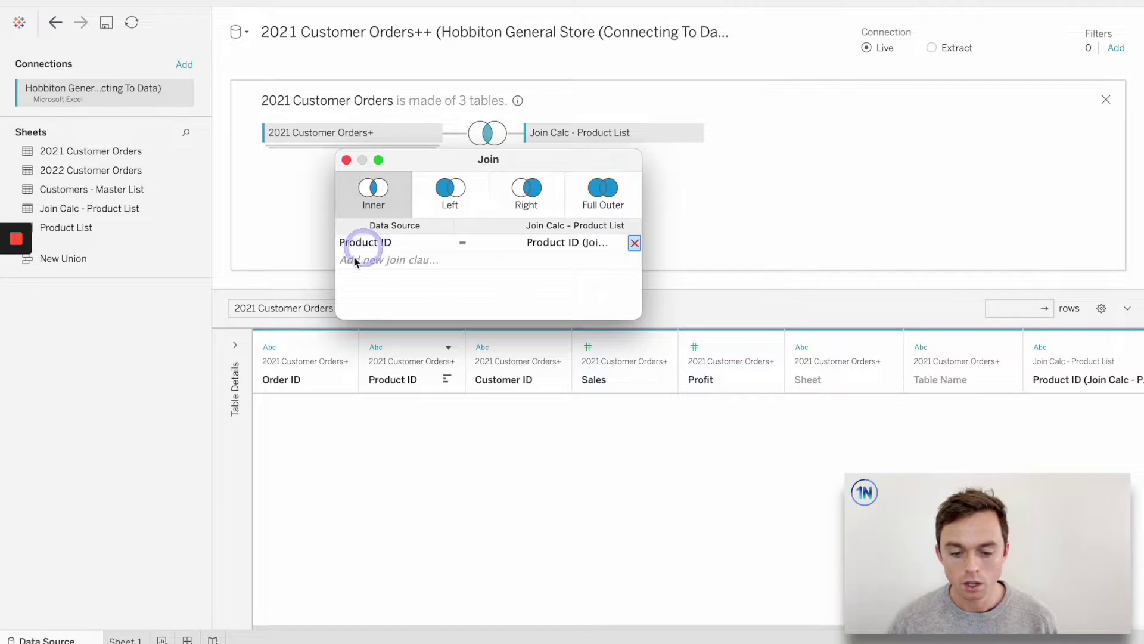
left_click_drag(334, 271, 254, 274)
left_click_drag(644, 285, 710, 285)
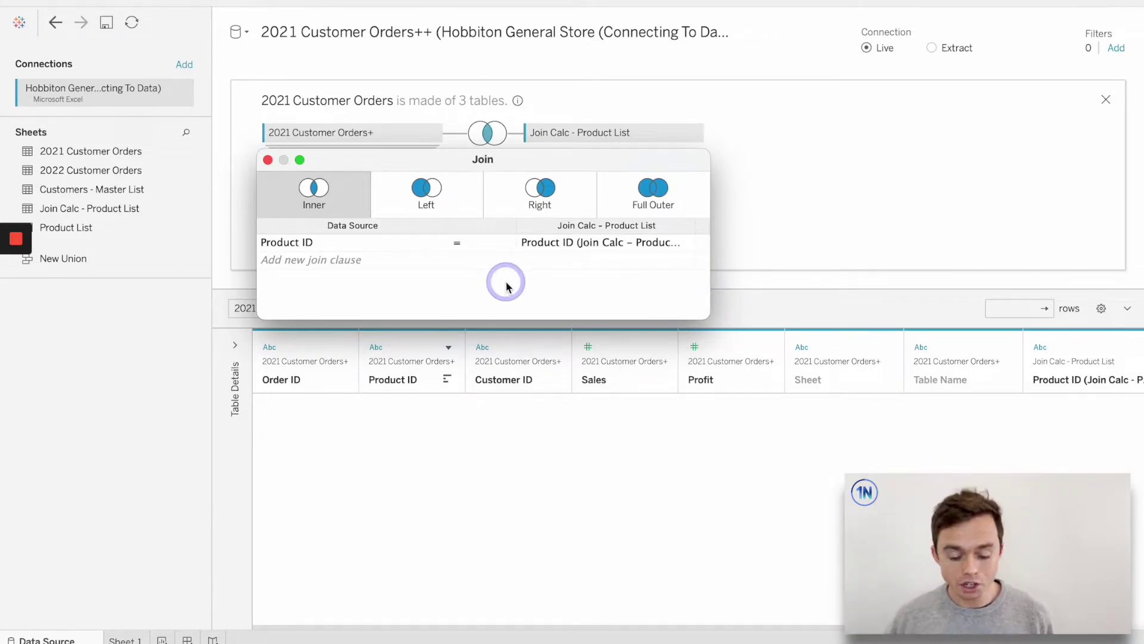
- Outline both Product ID fields of the join clause with red rectangles, clear the annotations and return to the Join dialog
key("ctrl+shift+a")
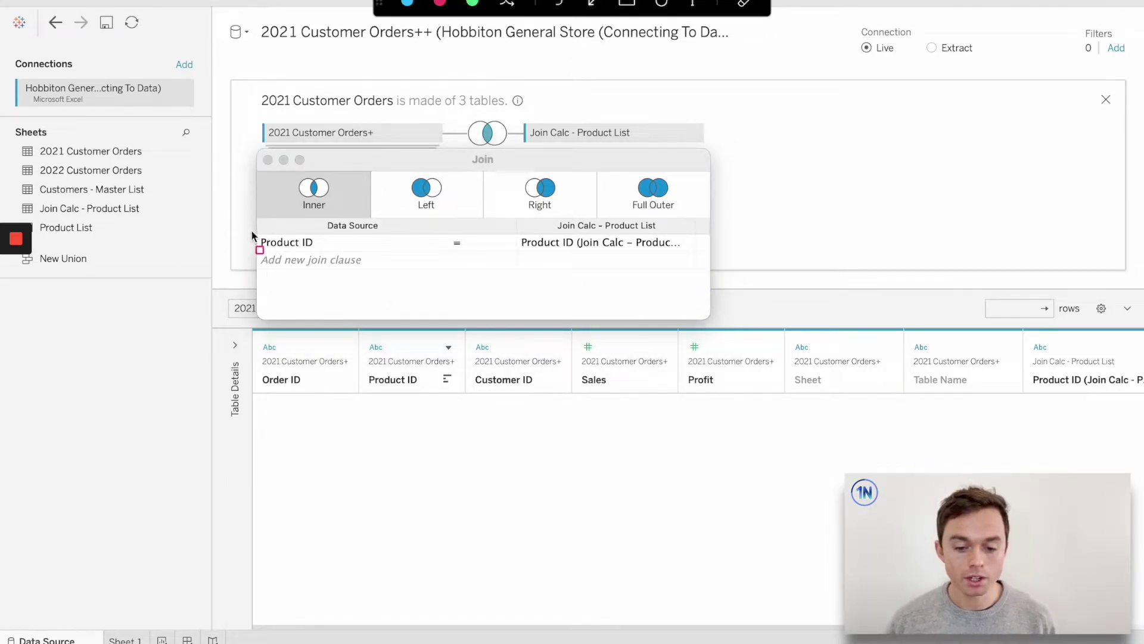
mouse_move(256, 235)
left_mouse_down()
mouse_move(391, 235)
mouse_move(446, 250)
mouse_move(698, 241)
left_mouse_up()
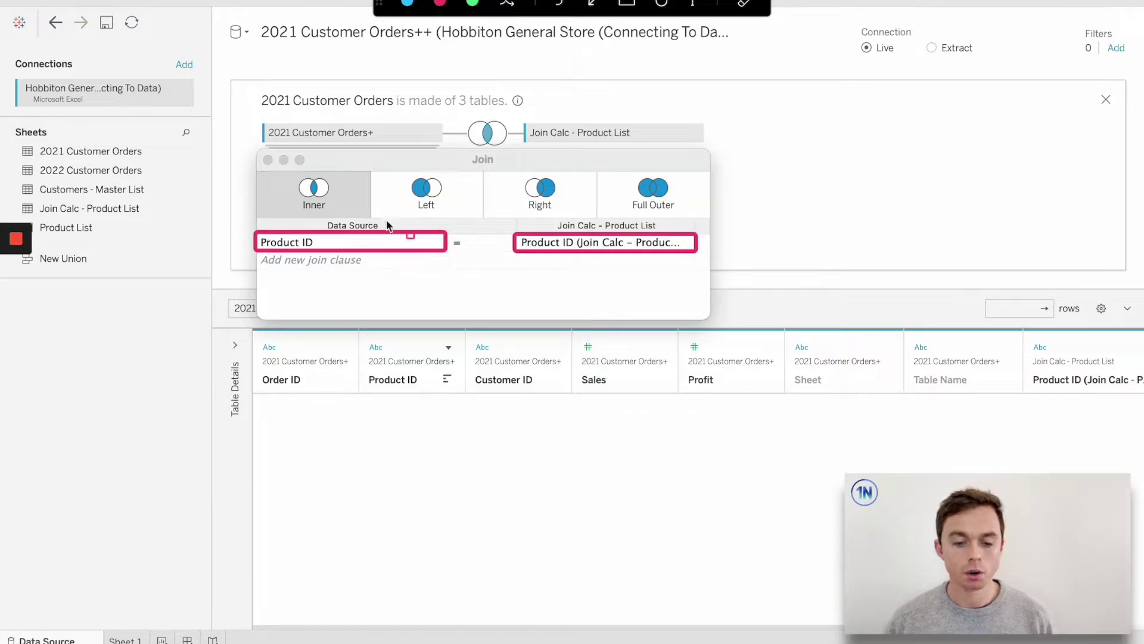
left_click(491, 260)
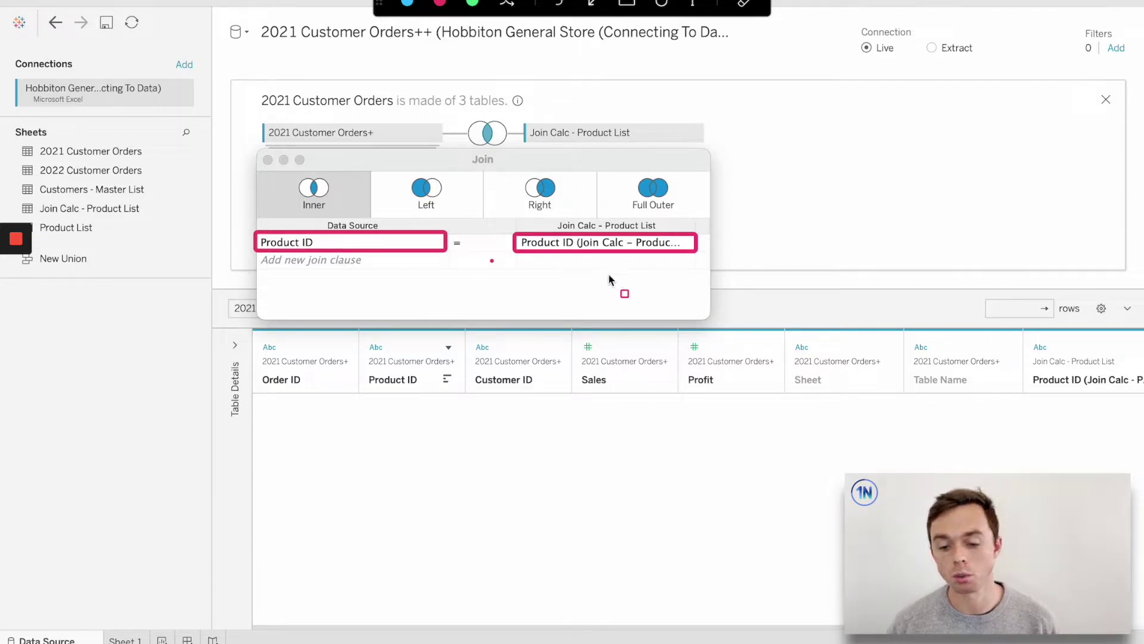
key("Escape")
left_click(589, 275)
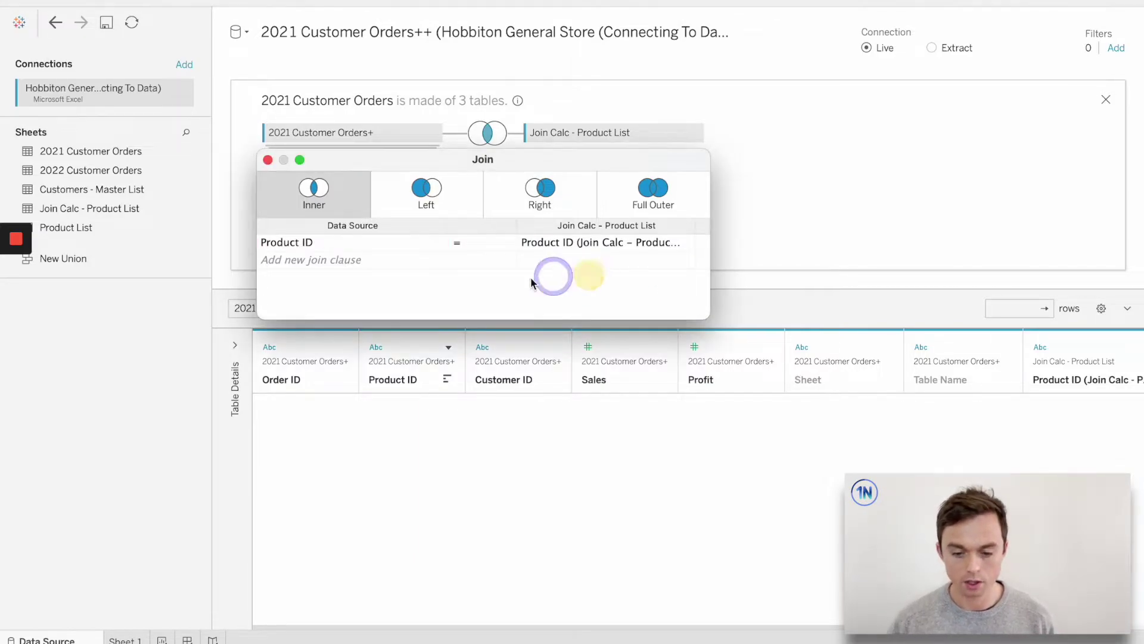
- Start a join calculation for the Data Source side's Product ID and clear its default formula
left_click(439, 245)
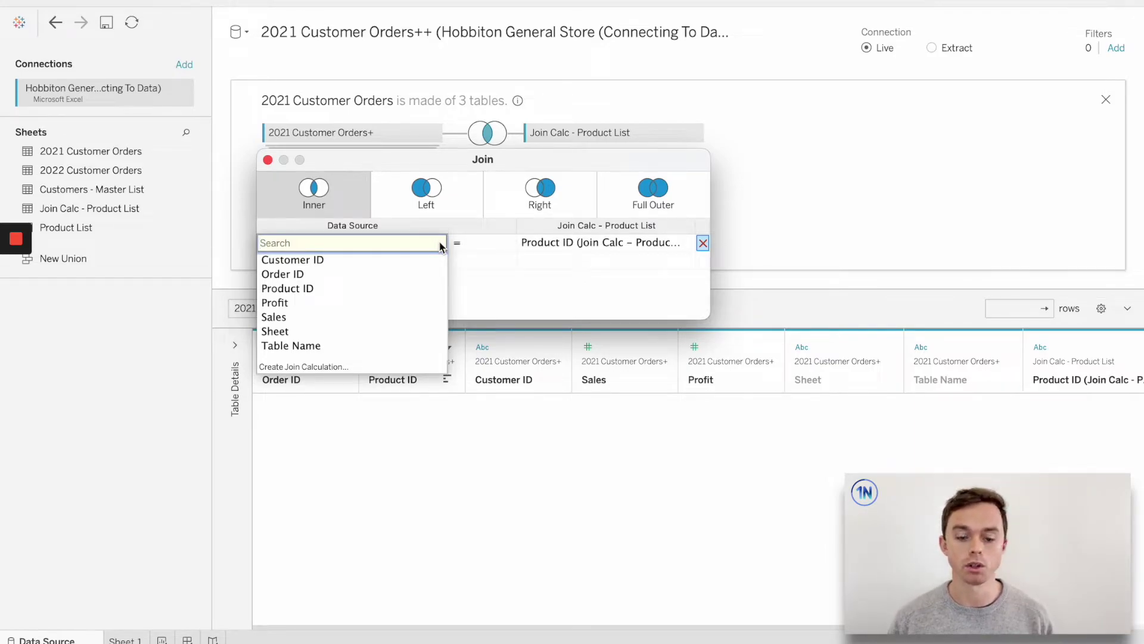
left_click(323, 368)
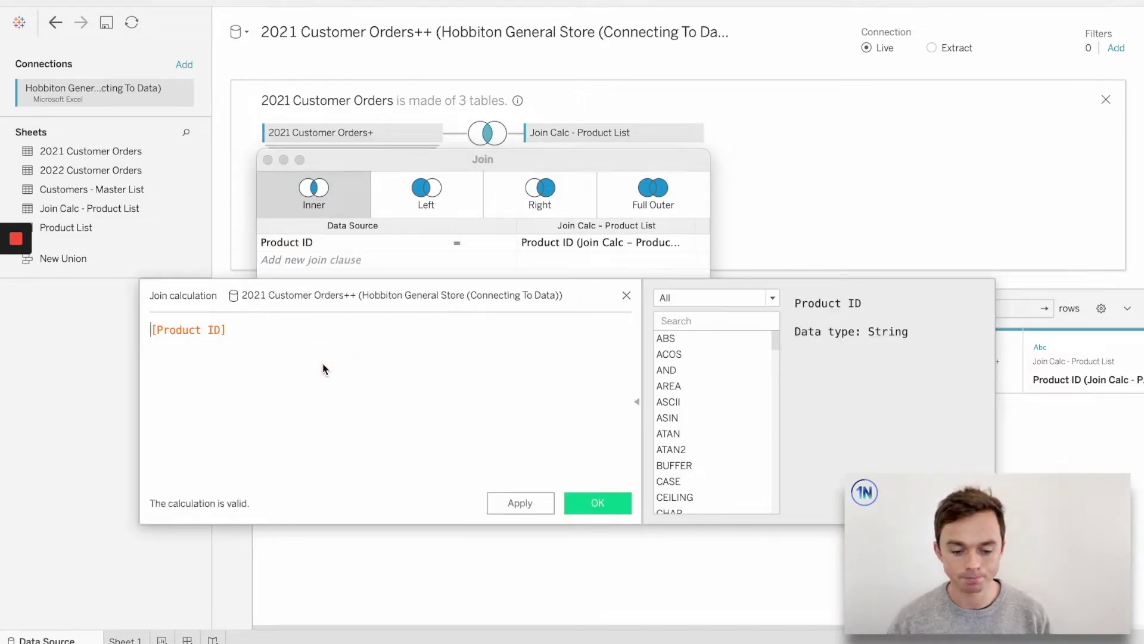
key("super+a")
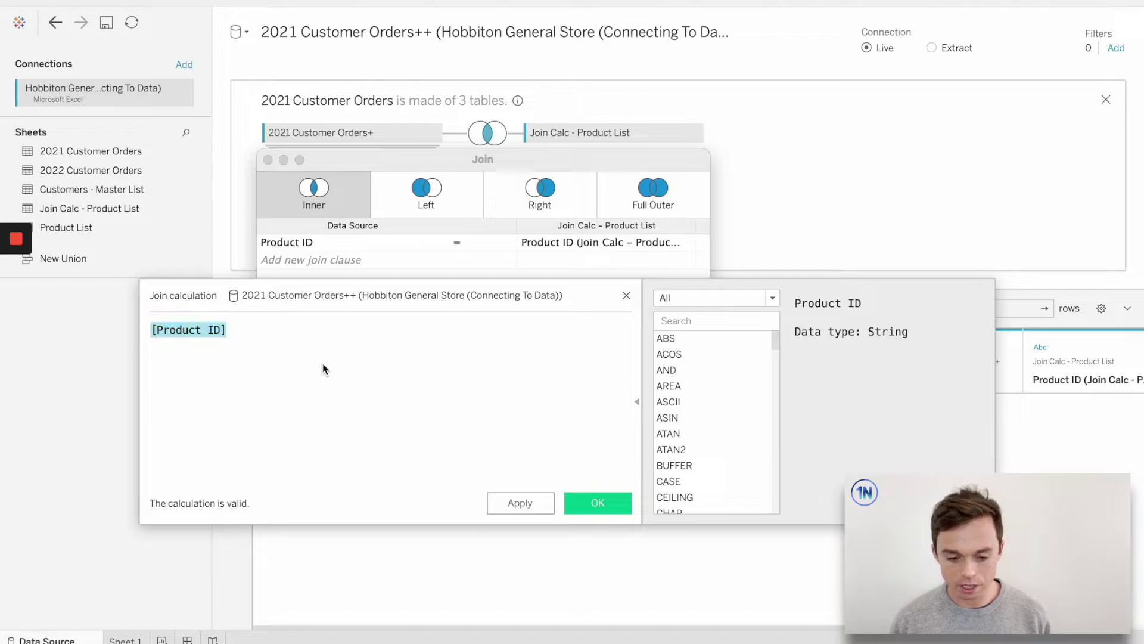
key("BackSpace")
- Add the comment // PID-101 to the join calculation and insert empty lines above it
type("// ")
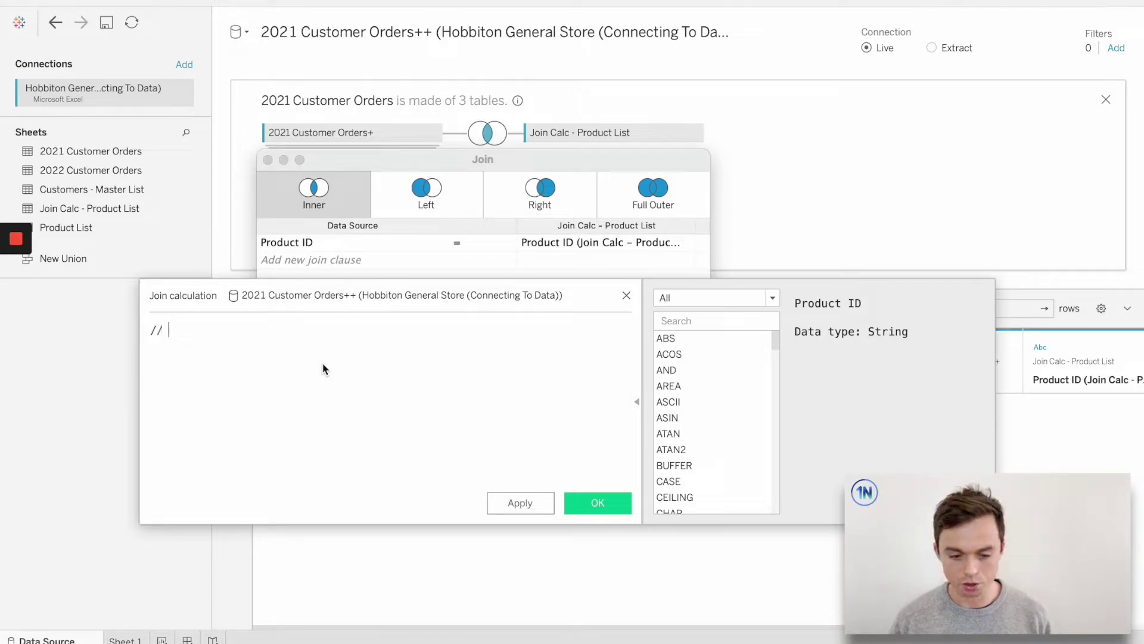
type("PID -")
key("BackSpace")
key("BackSpace")
type("-1")
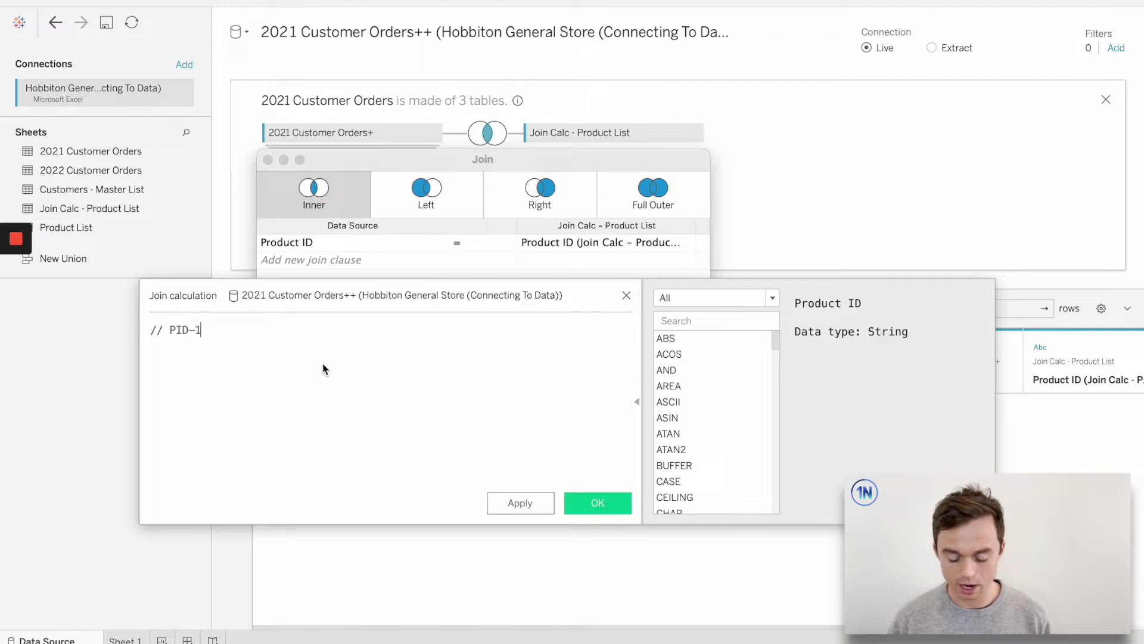
type("01")
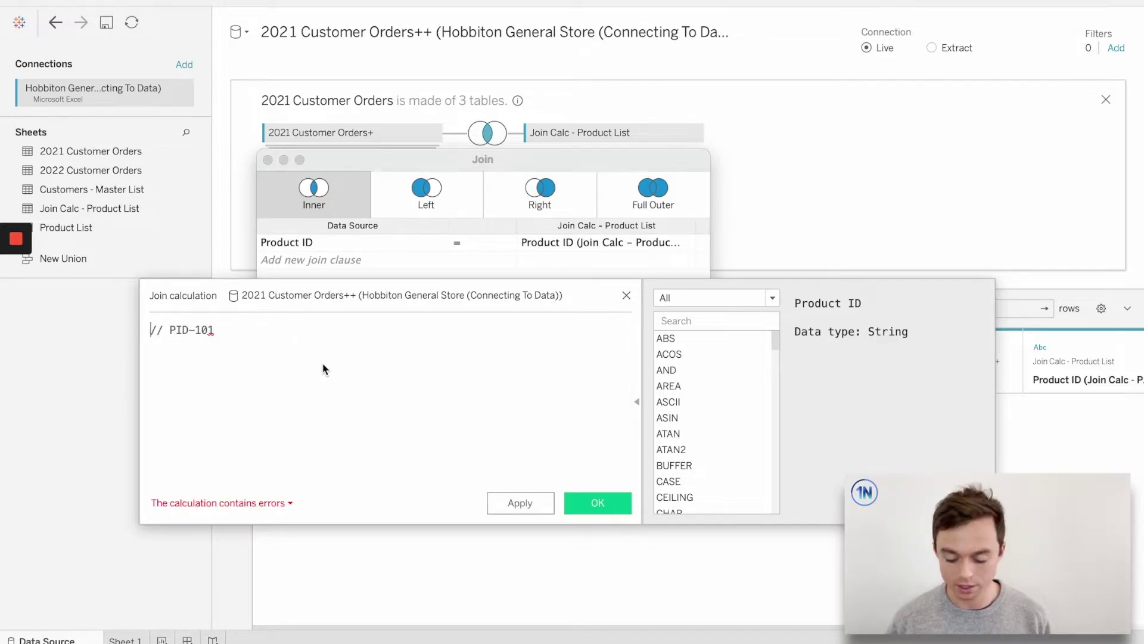
key("super+Left")
key("Return")
key("Up")
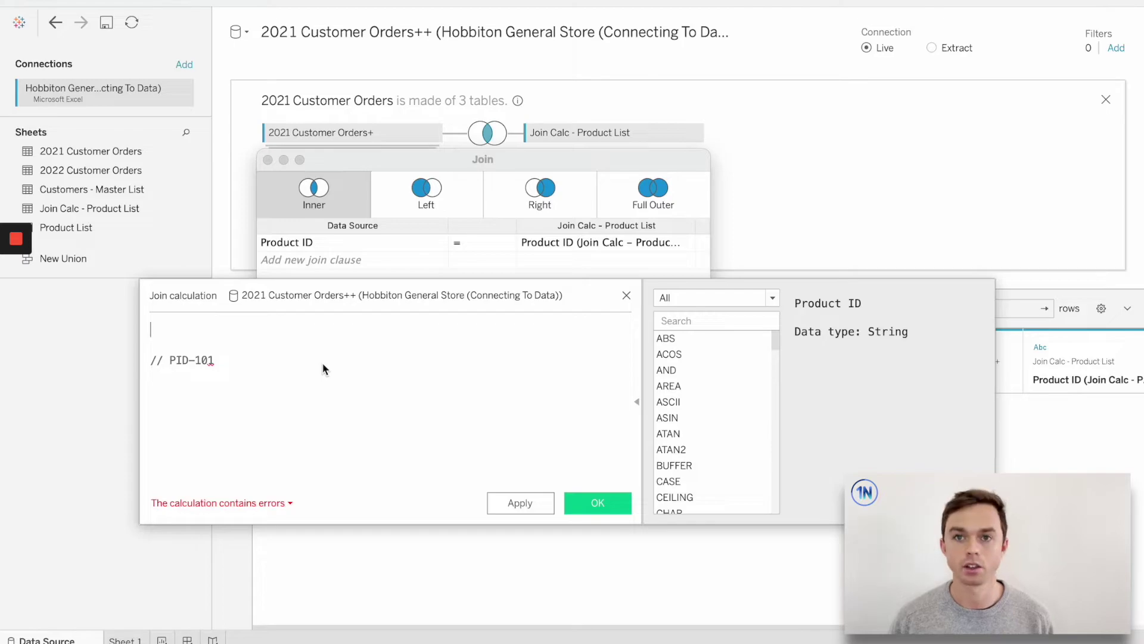
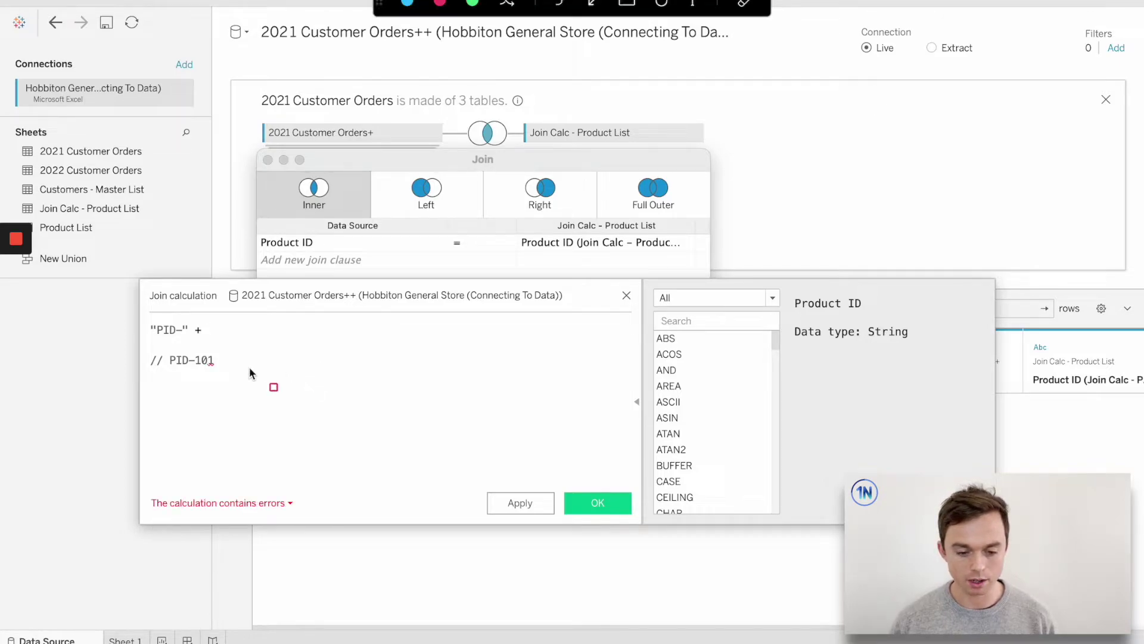
- Outline the 101 in the comment with a red rectangle and clear the annotation
left_click(192, 357)
left_click_drag(218, 368, 222, 369)
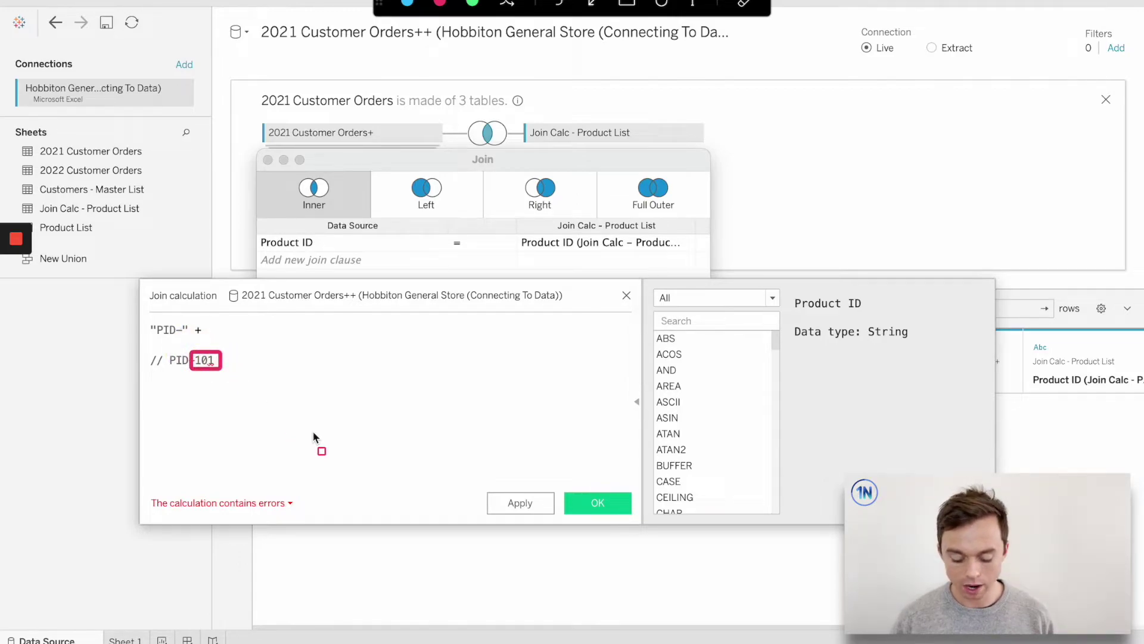
key("Escape")
- Complete the join calculation formula as "PID-" + RIGHT([Product ID], 3)
left_click(269, 333)
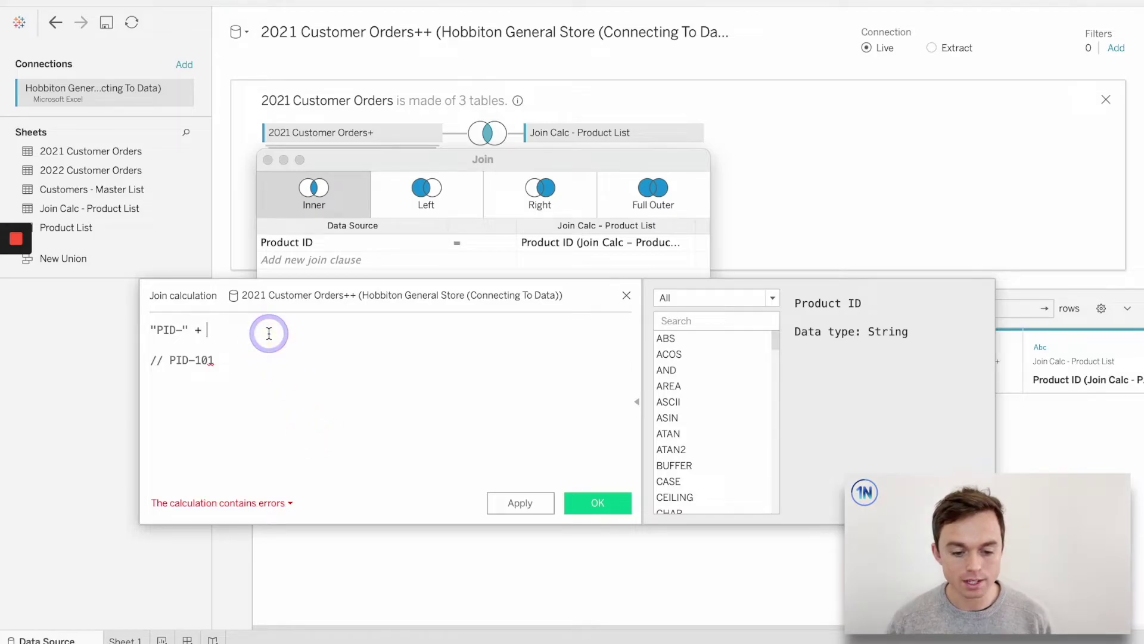
type("RIGH")
key("Return")
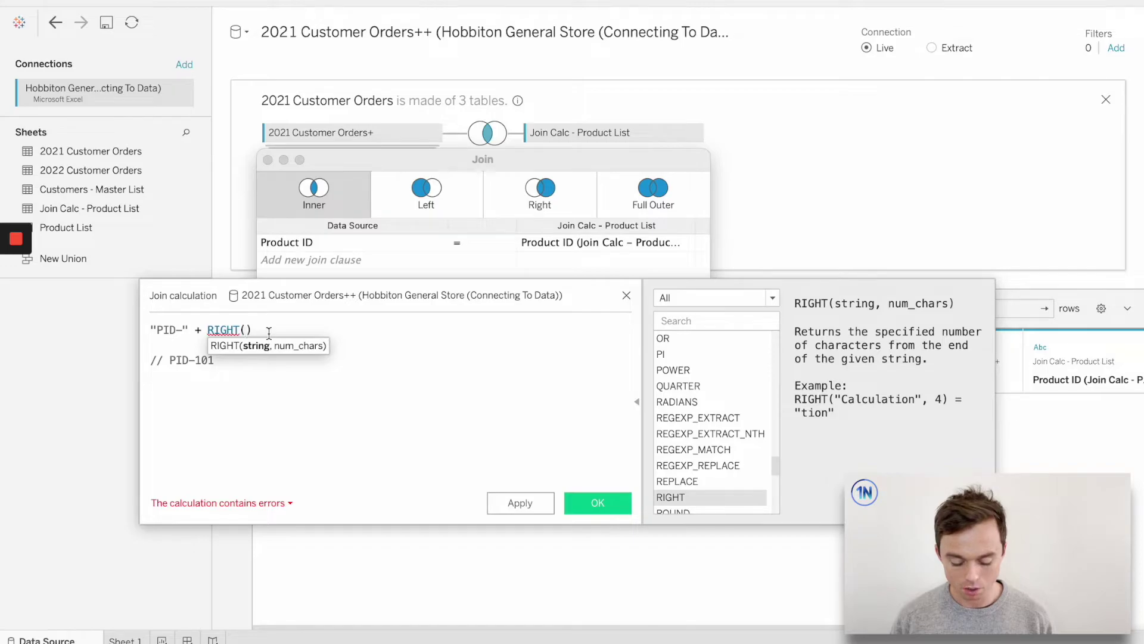
type("[produ")
key("Return")
type(", 3")
left_click(315, 398)
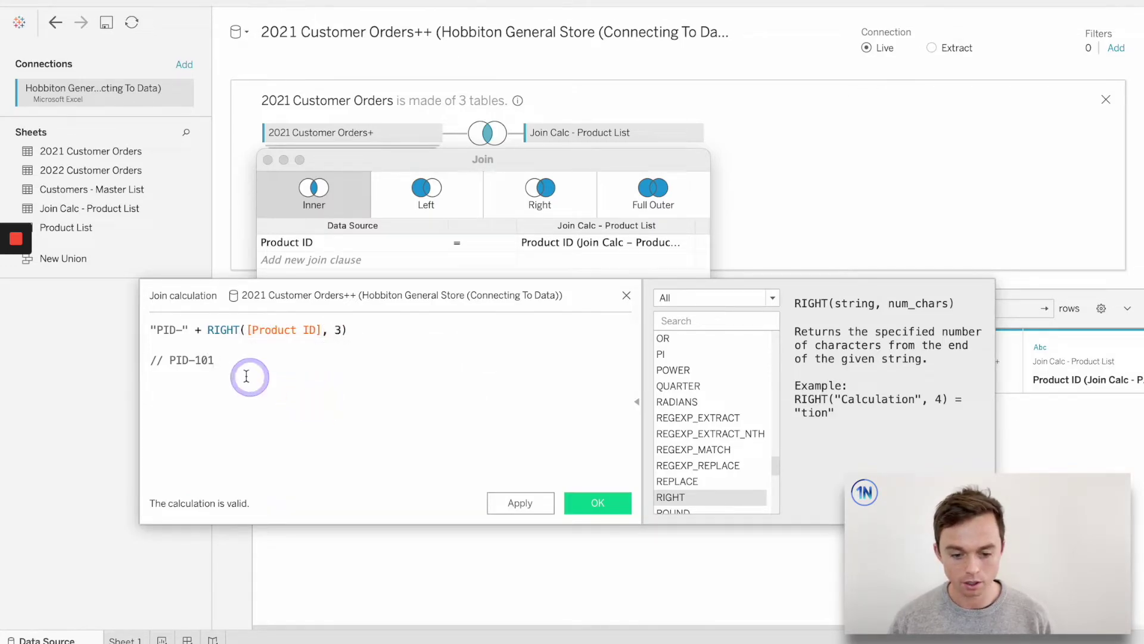
- Add a second comment, // P101, below the PID-101 comment
left_click_drag(197, 361, 211, 362)
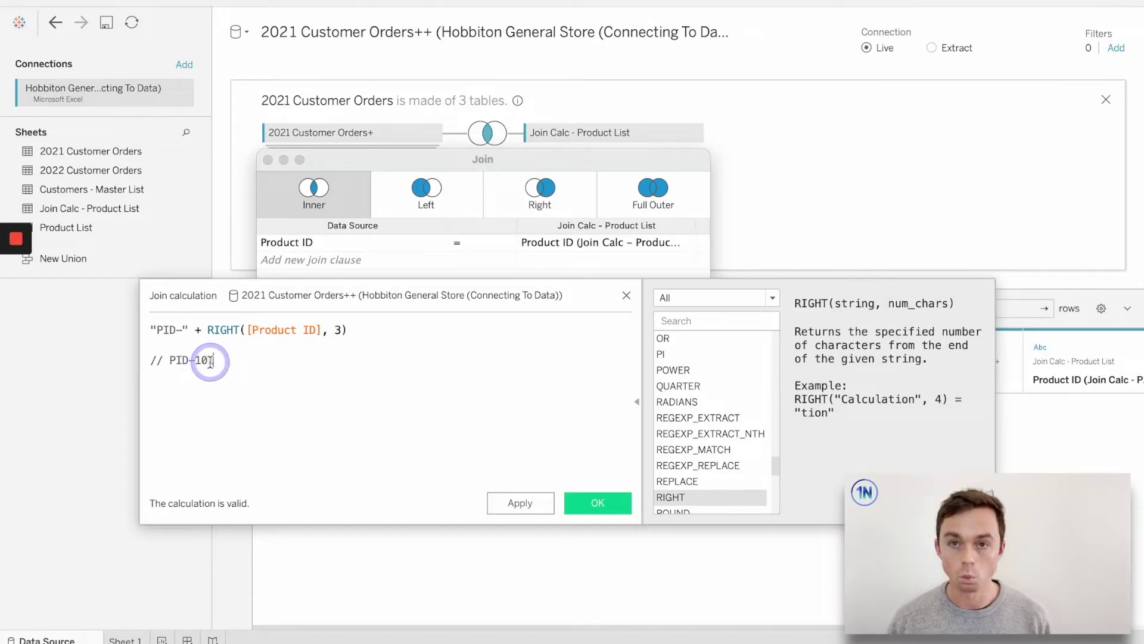
key("Return")
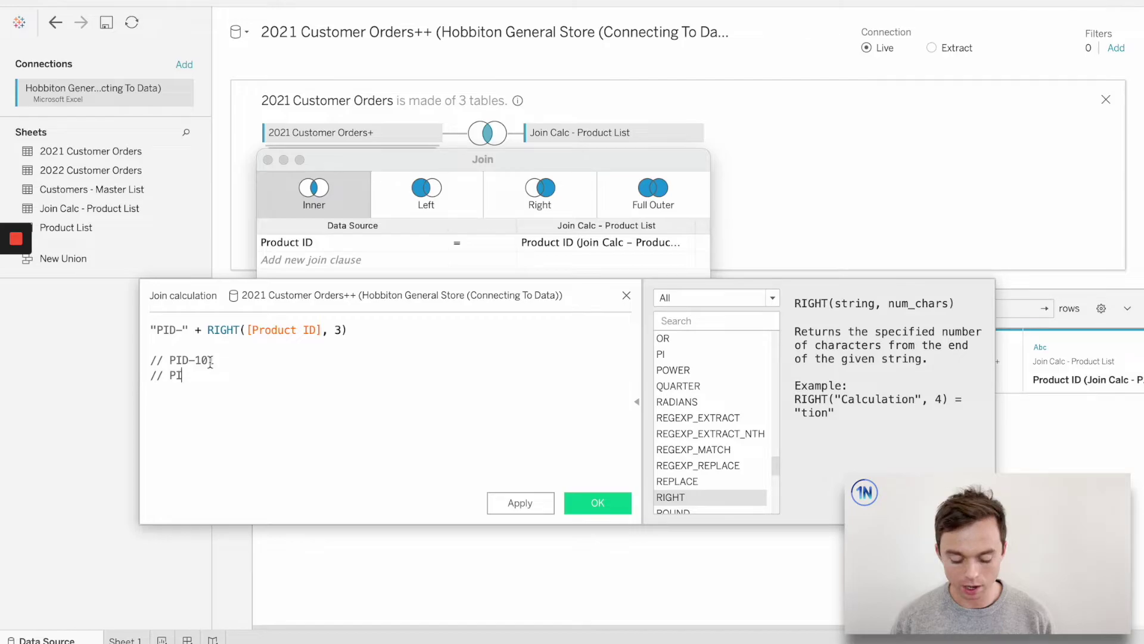
type("// P101")
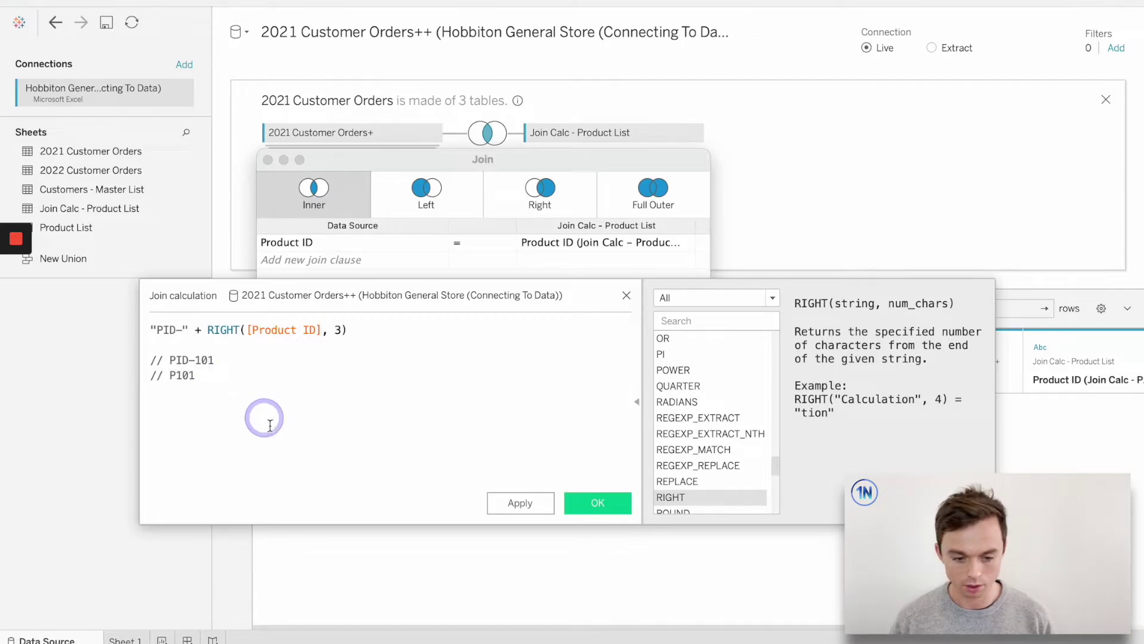
- Outline the 101 of P101 and the whole PID-101 comment value with red rectangles, and clear the annotations
key("ctrl+alt+a")
left_click_drag(175, 372, 189, 380)
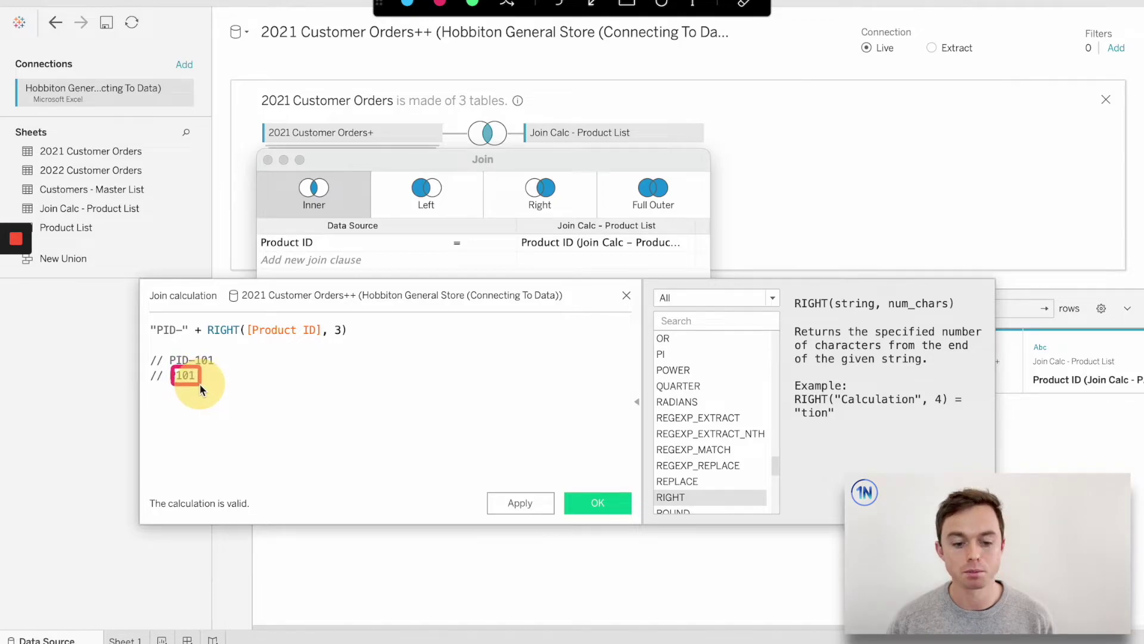
left_click_drag(200, 386, 198, 384)
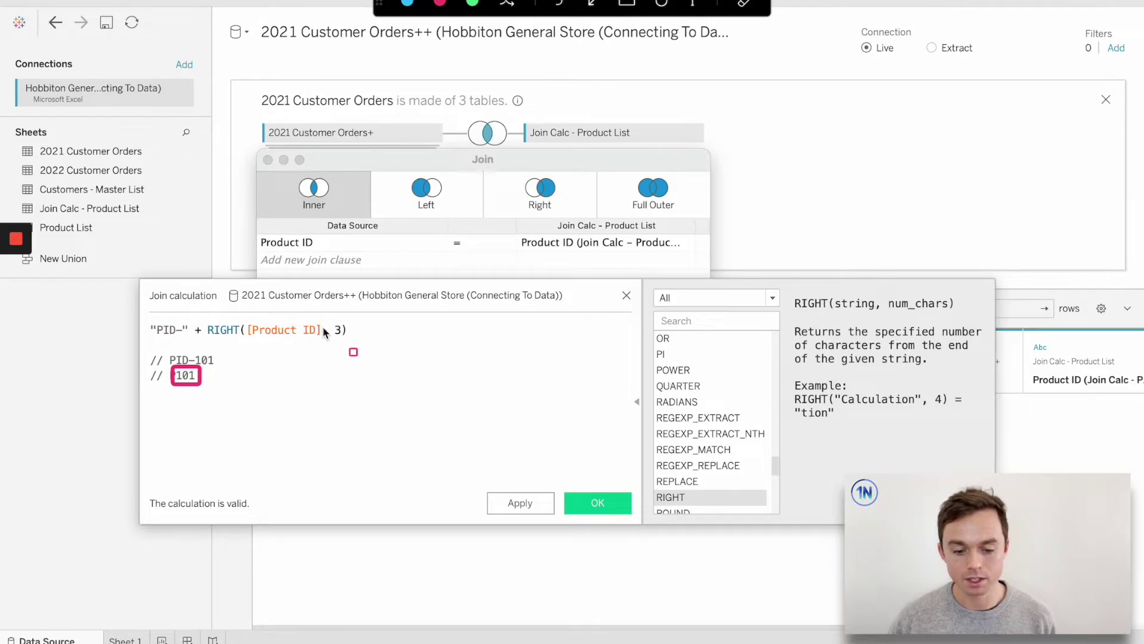
left_click_drag(165, 354, 219, 369)
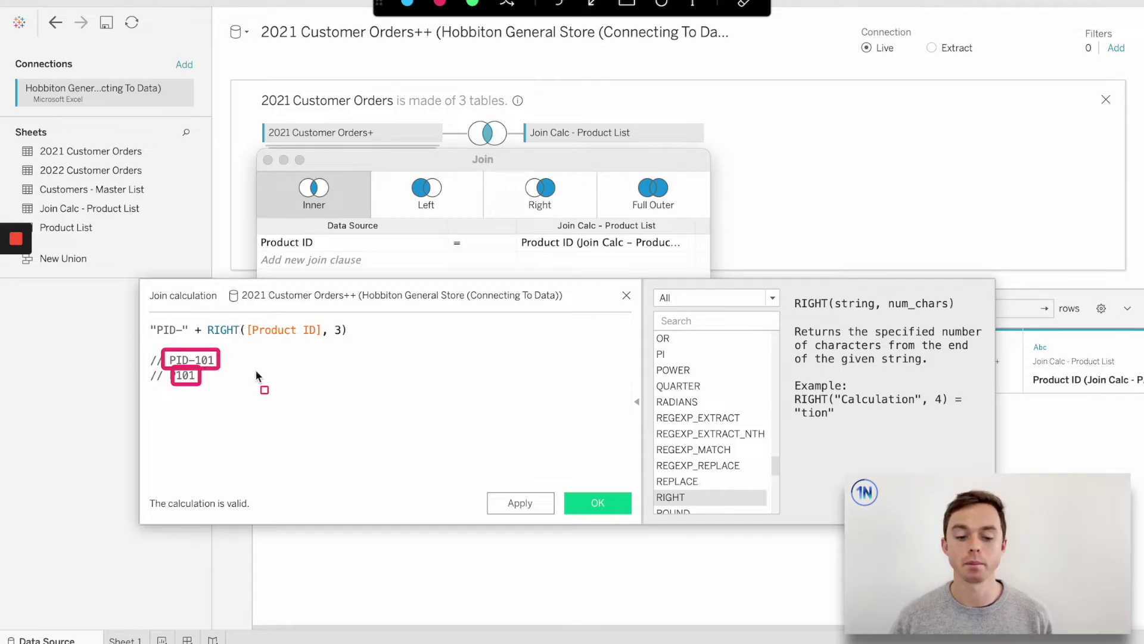
key("Escape")
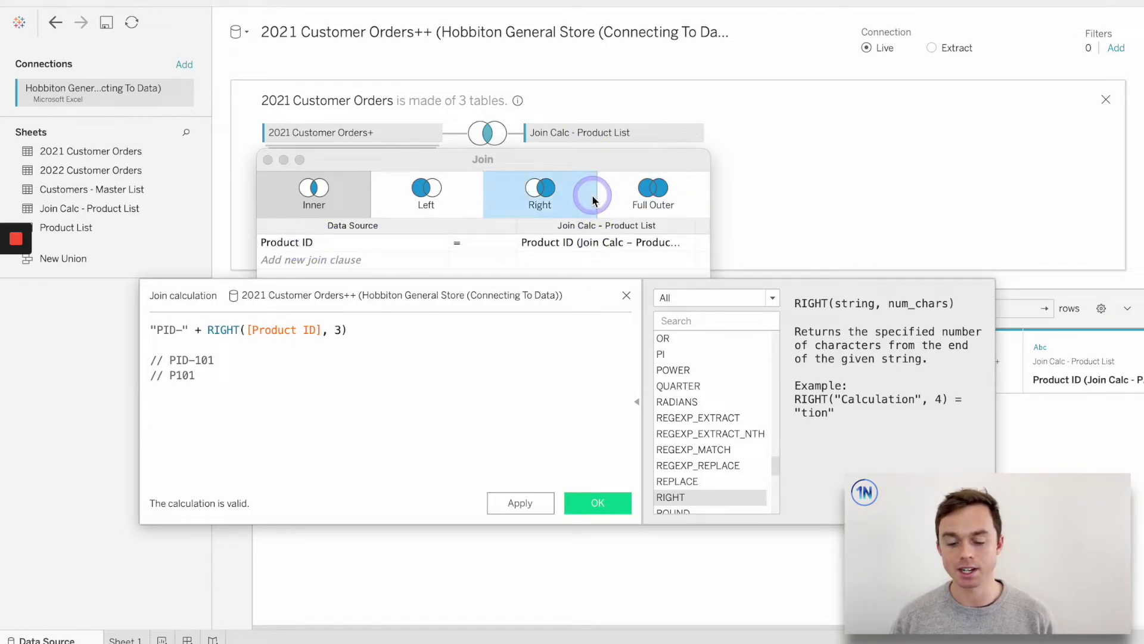
- Accept the join calculation and close the join settings
left_click(599, 503)
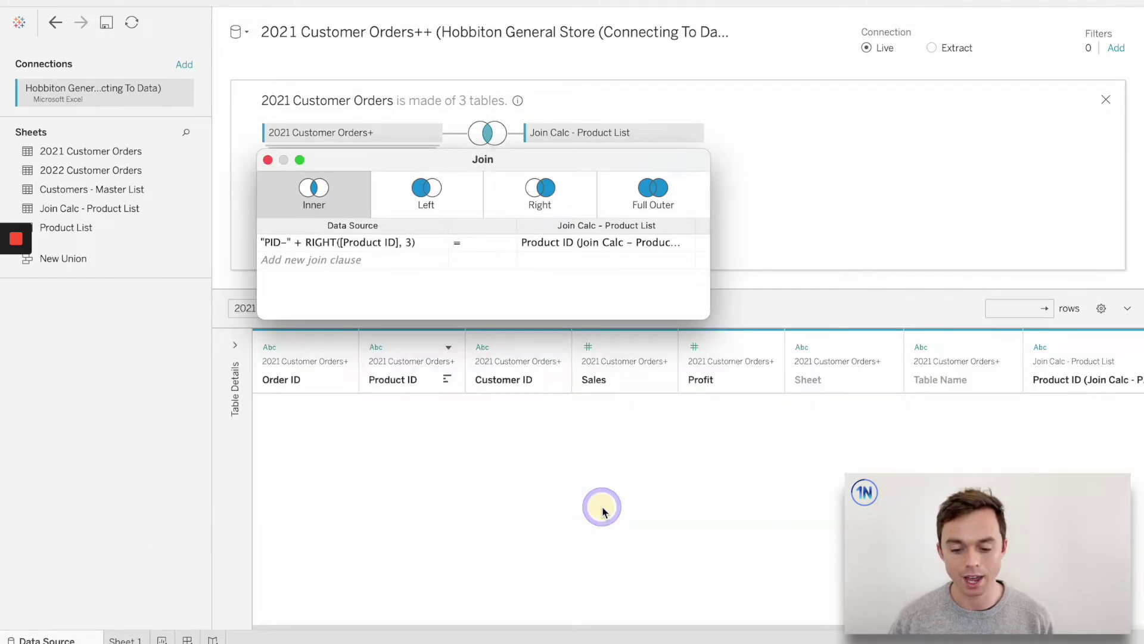
left_click(268, 160)
- Stop showing hidden fields in the data grid and hide the Product ID column that comes from 2021 Customer Orders+
left_click(1101, 308)
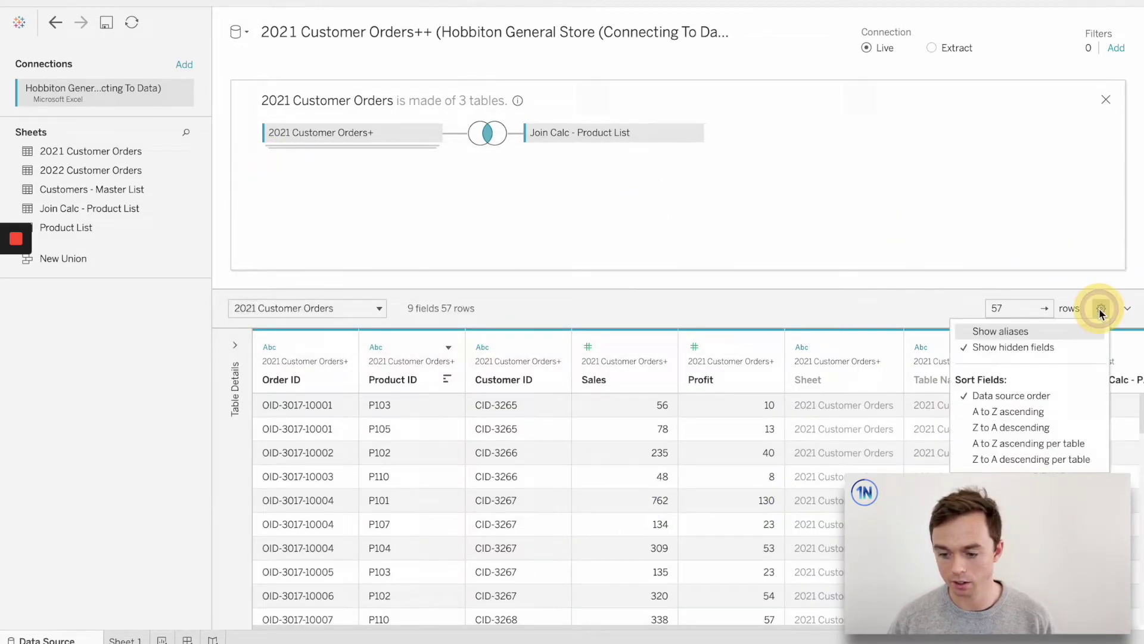
left_click(1075, 347)
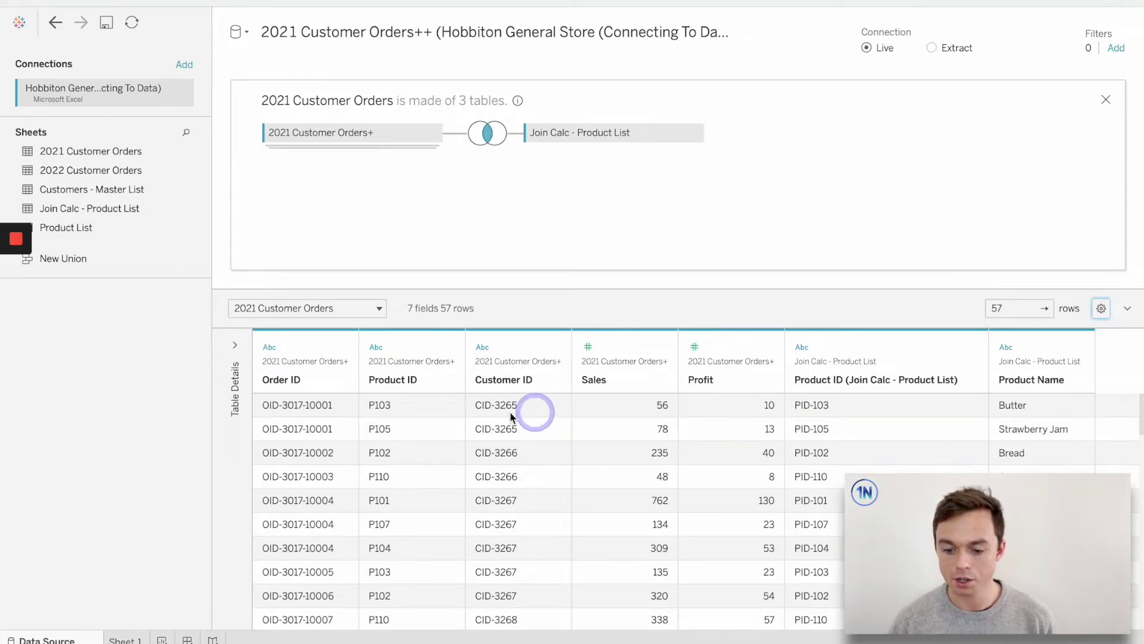
mouse_move(448, 347)
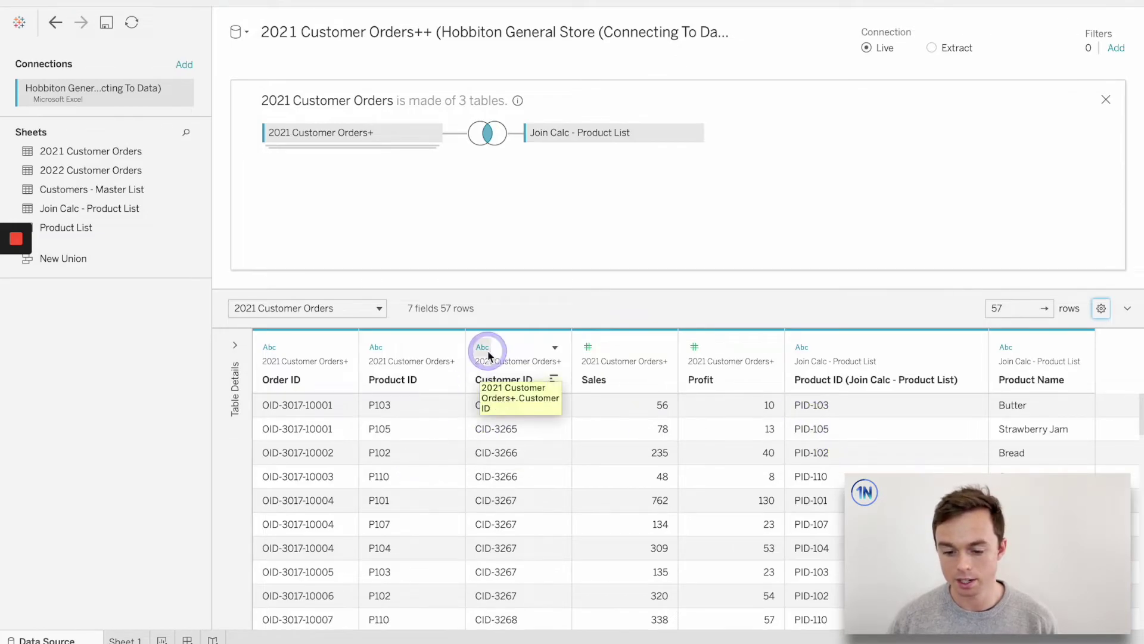
left_click(448, 348)
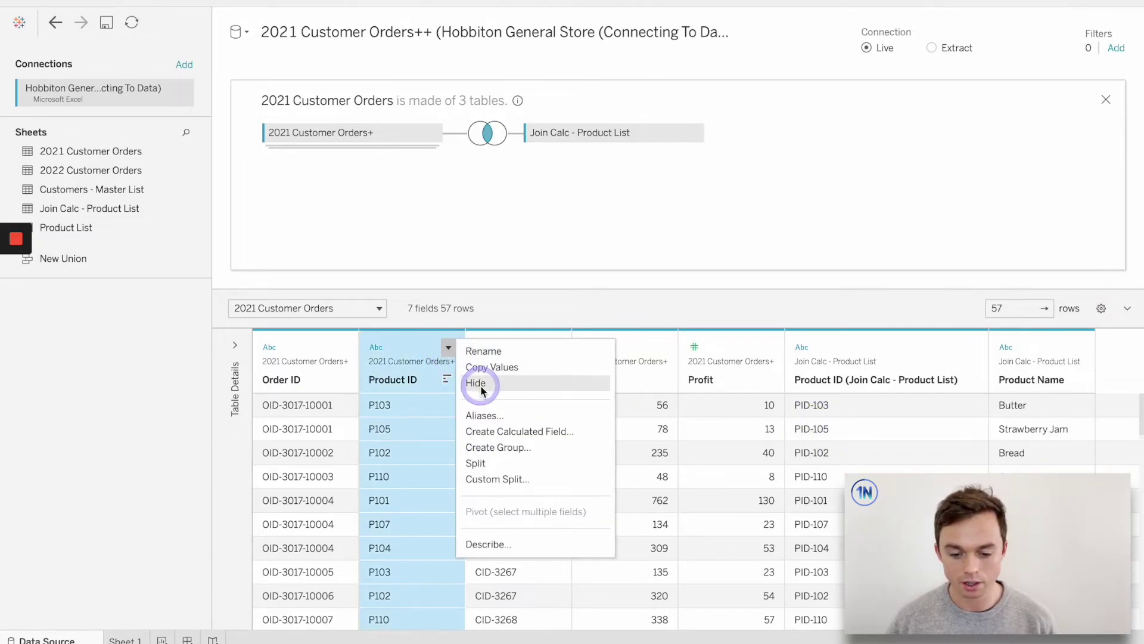
left_click(471, 383)
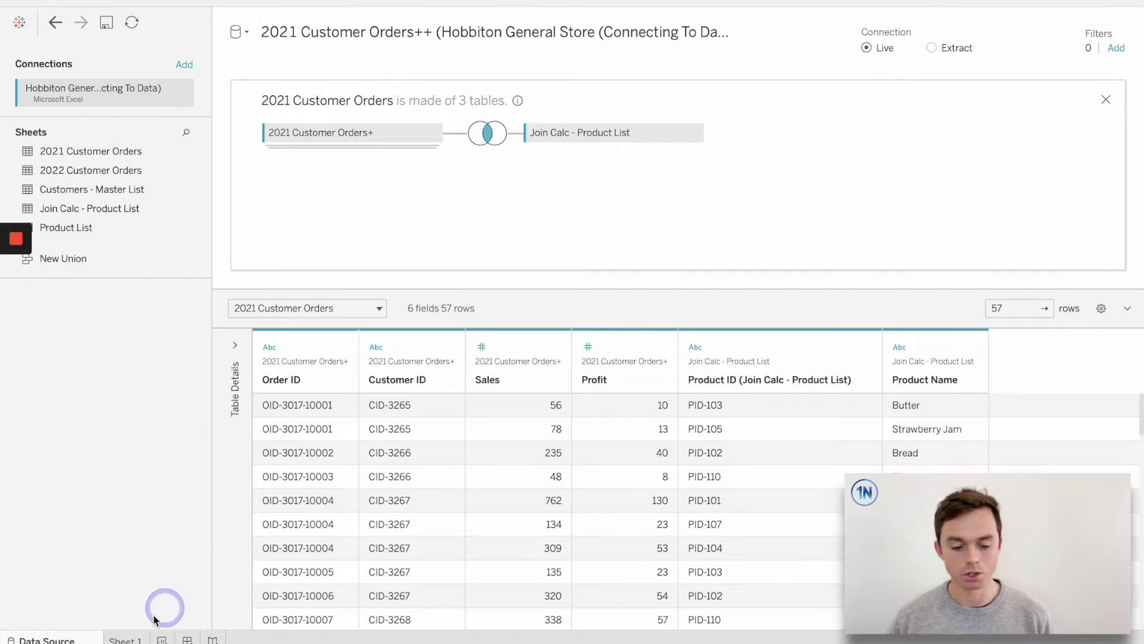
- Go to Sheet 1, select the Orders+ (Sample - Superstore) data source and open its data source page
left_click(126, 639)
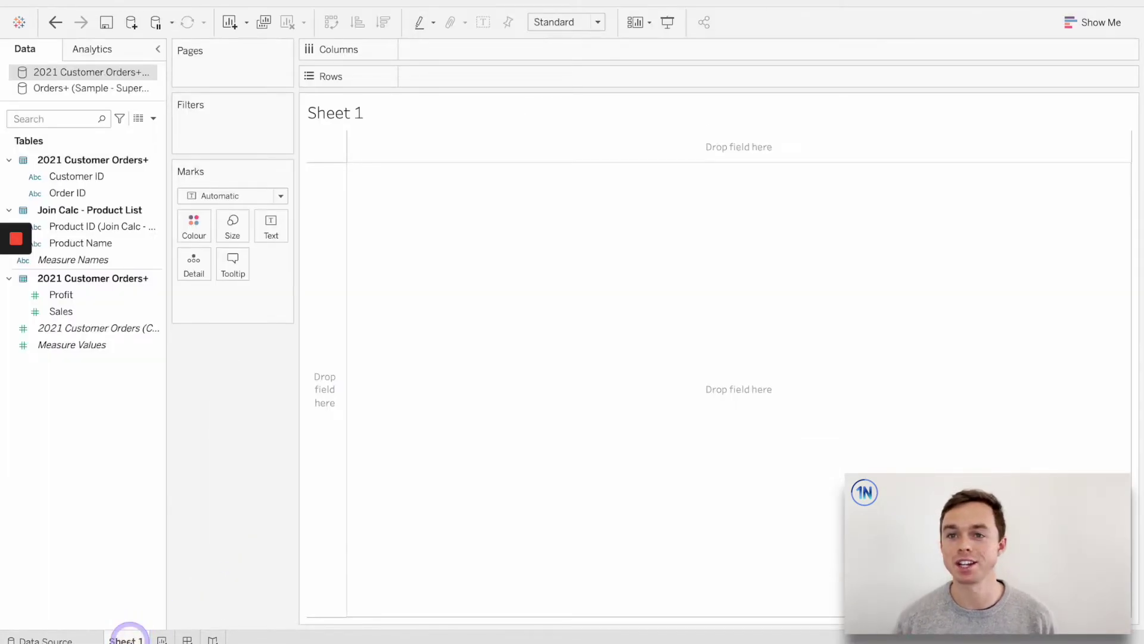
left_click(87, 89)
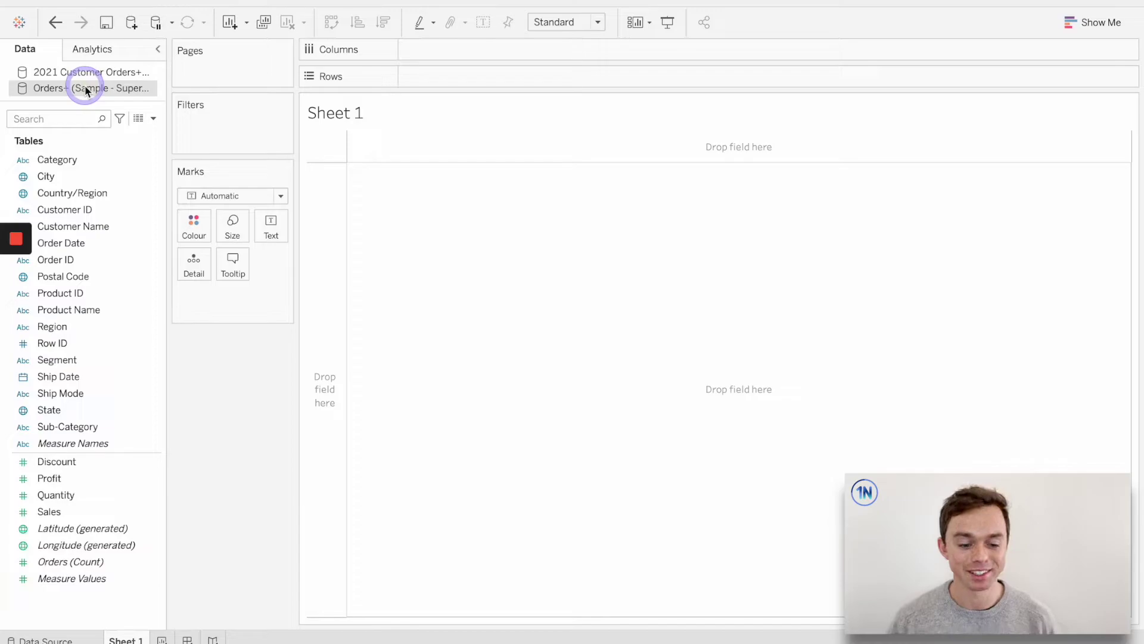
left_click(73, 636)
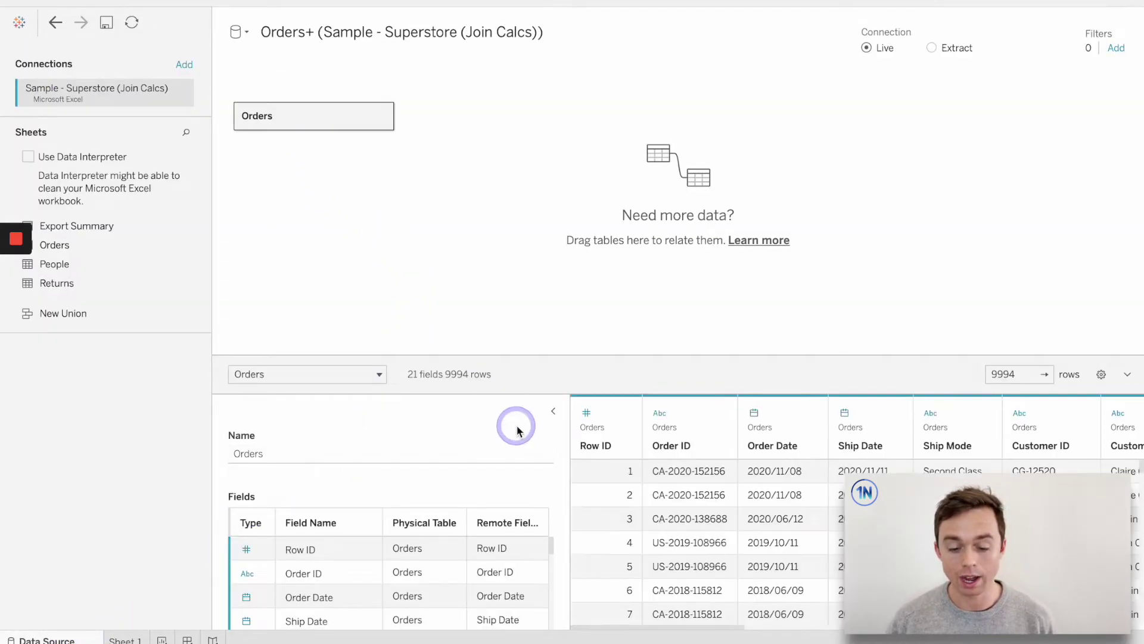
- Collapse the table details, enlarge the data grid, and open the Orders table's join canvas
left_click(553, 411)
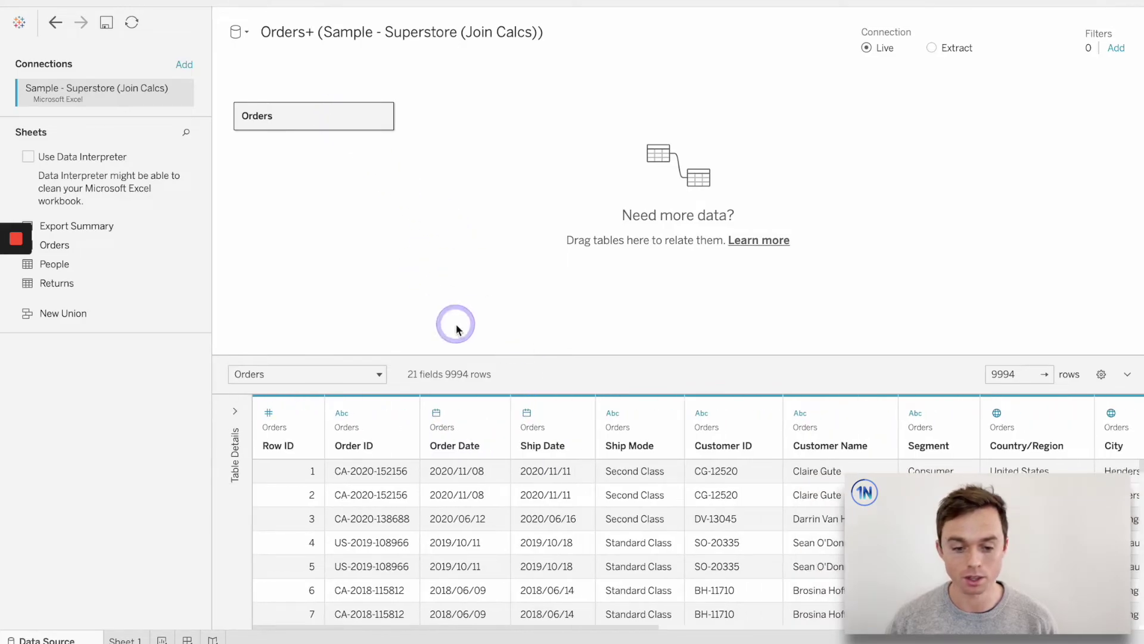
left_click_drag(485, 356, 493, 275)
double_click(320, 113)
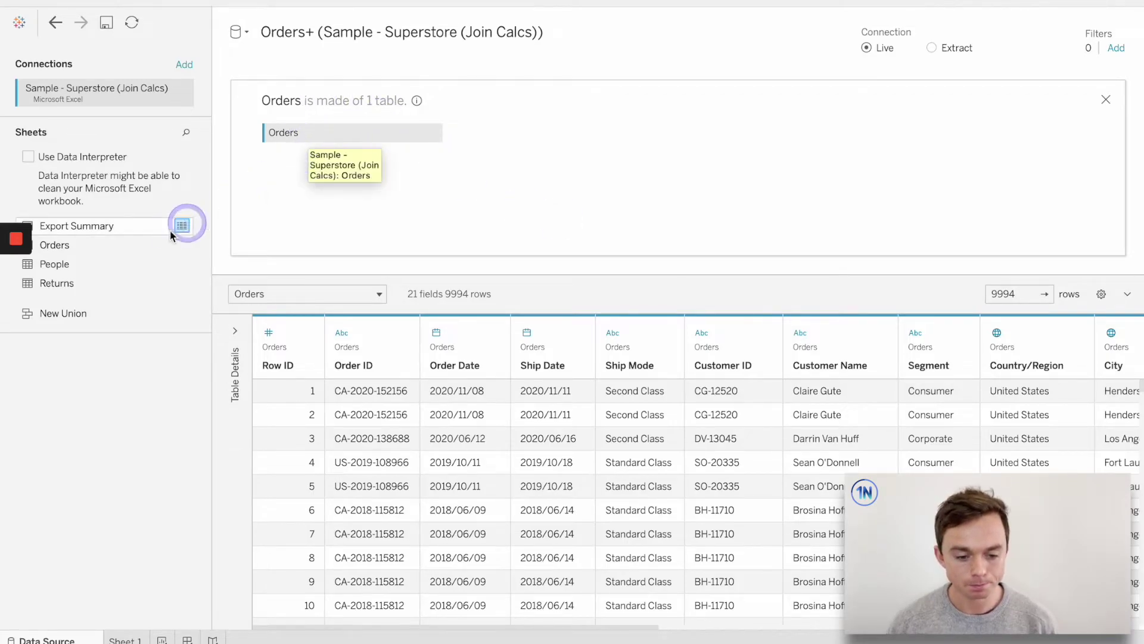
- View the People sheet's data and outline the Northeast value and the Region header with red rectangles
left_click(181, 264)
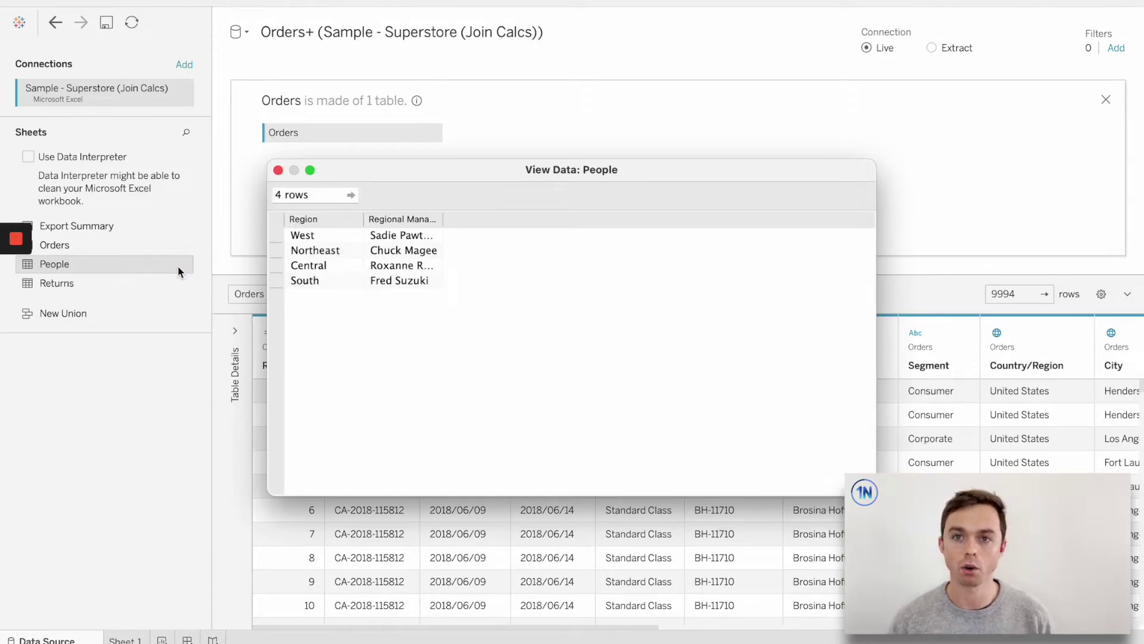
left_click(337, 305)
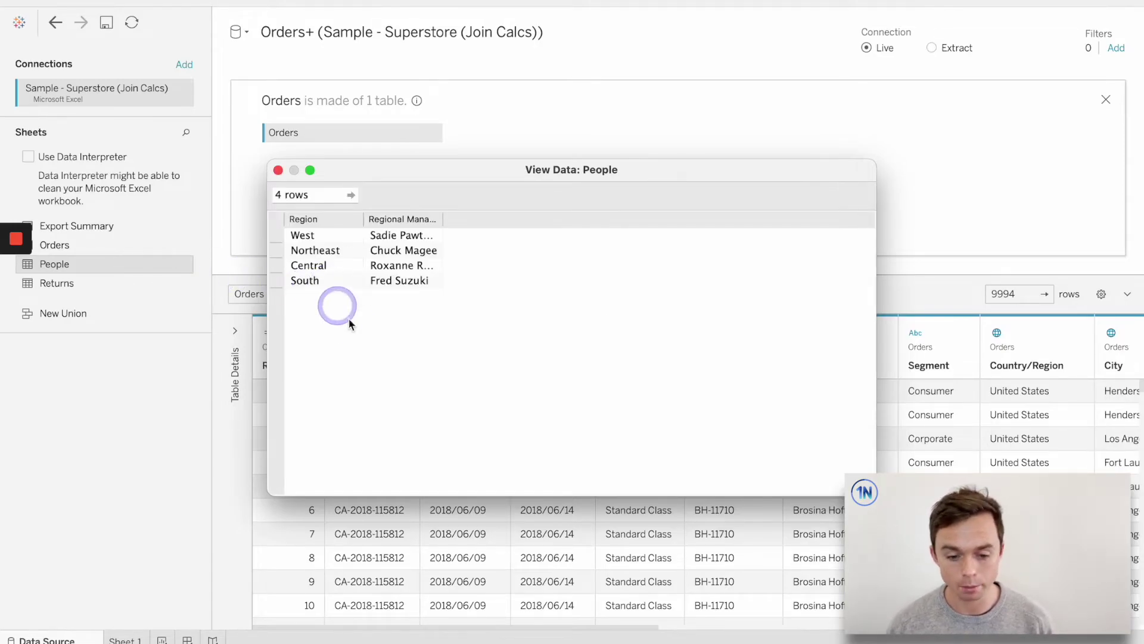
key("ctrl+alt+a")
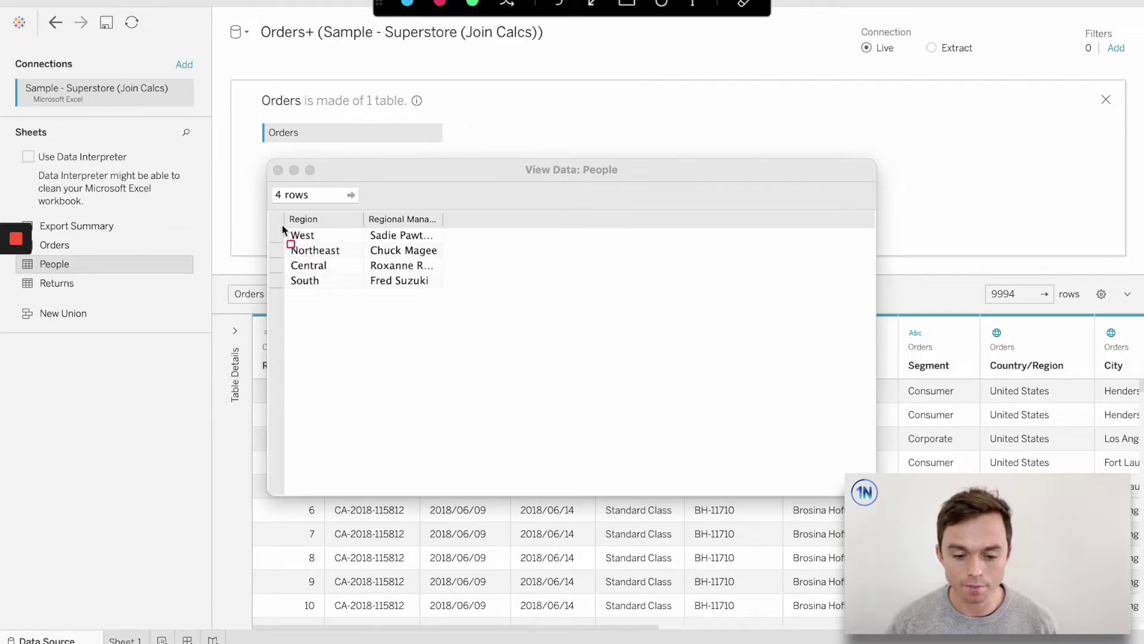
left_click_drag(283, 244, 365, 262)
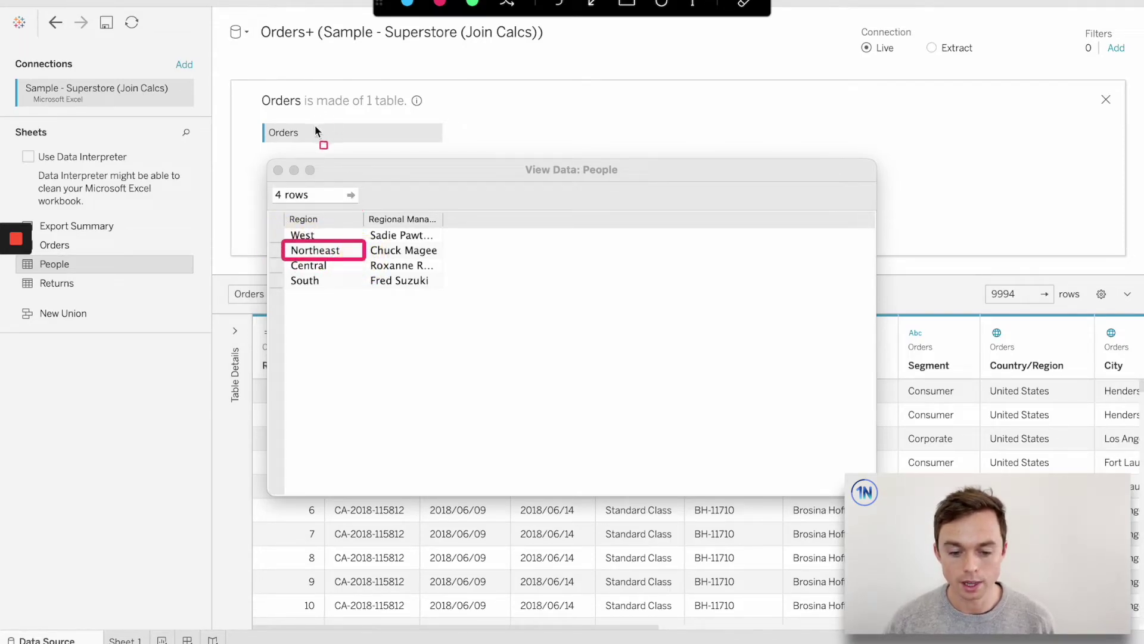
left_click_drag(281, 208, 359, 228)
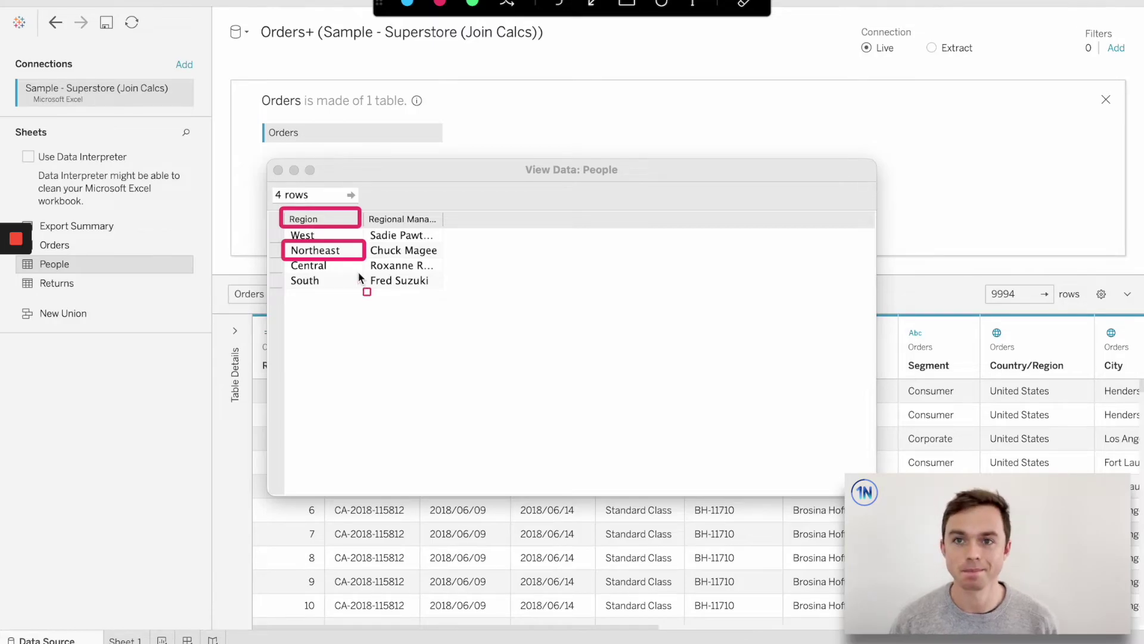
- Close the People data view and add the People table to the Orders join canvas
key("Escape")
left_click(319, 265)
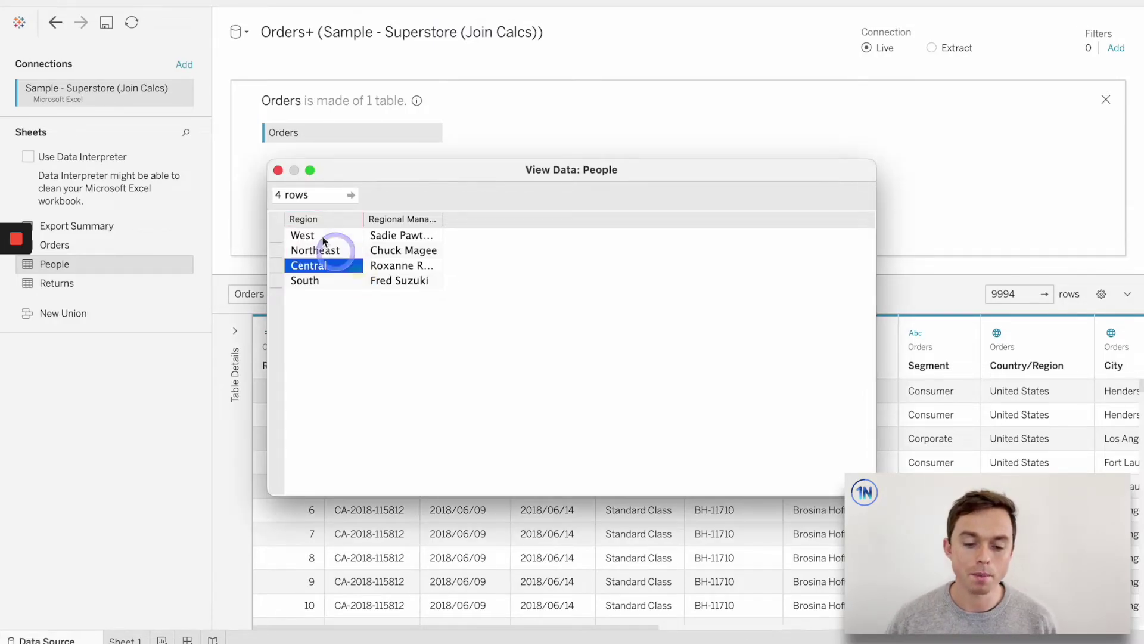
left_click(278, 171)
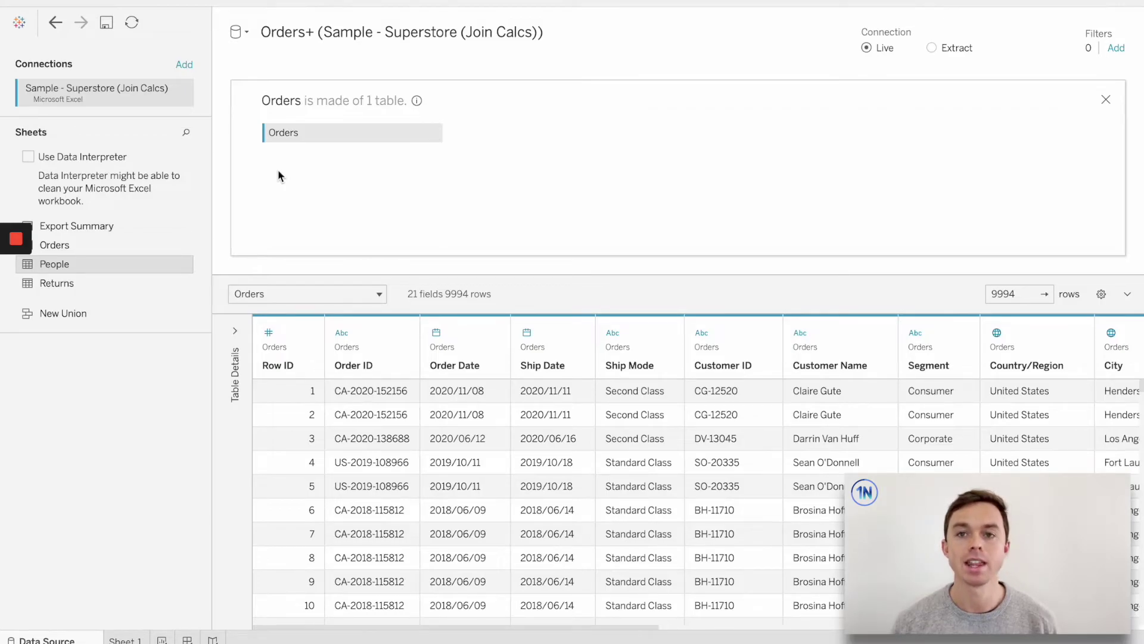
mouse_move(70, 266)
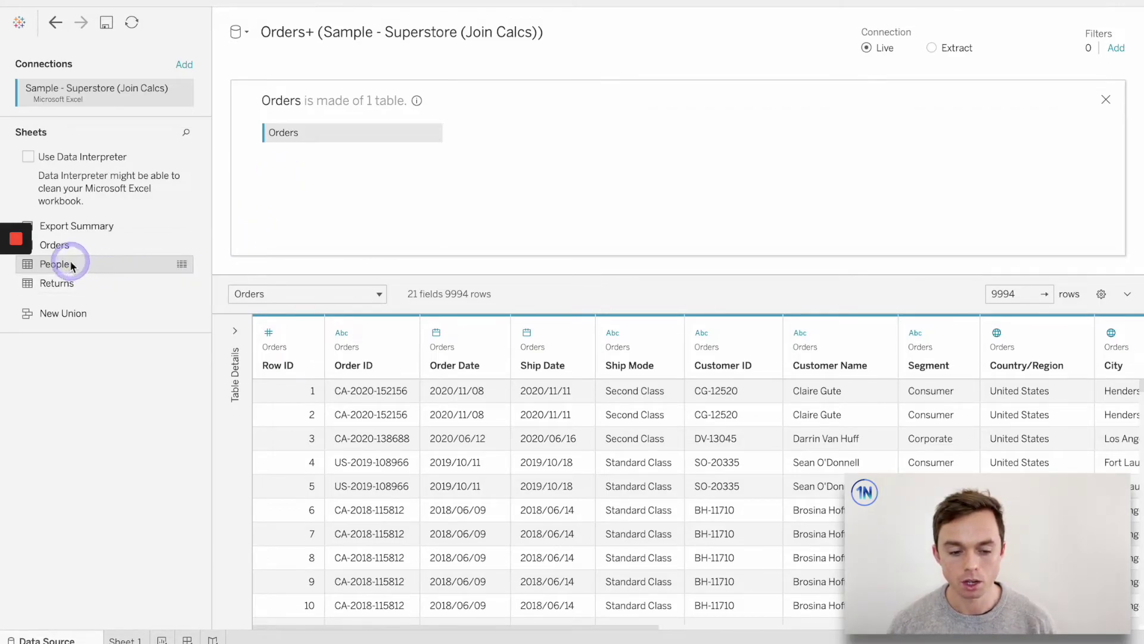
left_click_drag(71, 265, 515, 135)
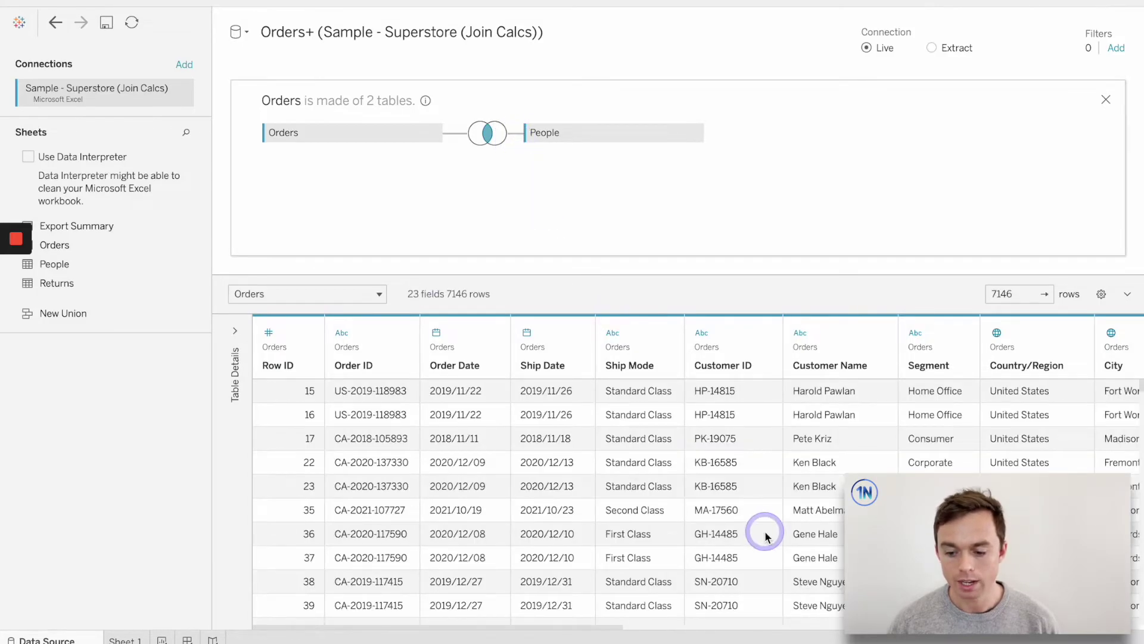
- Change the join between Orders and People to Full Outer and review the People columns in the data grid
scroll(767, 536, "right", 1)
scroll(767, 535, "right", 10)
scroll(767, 535, "left", 10)
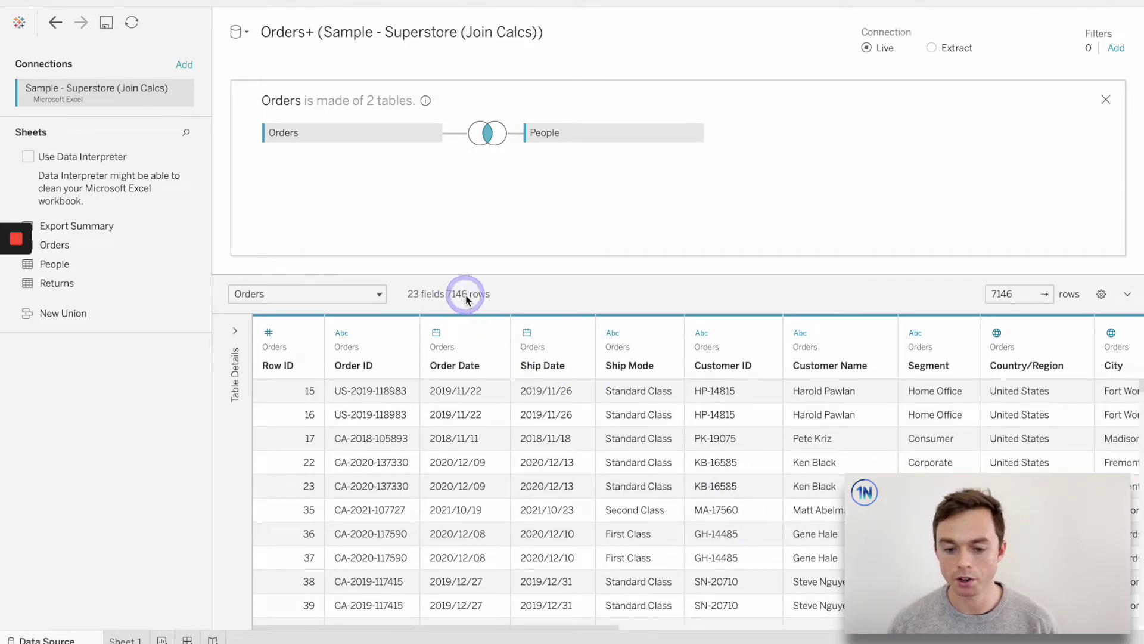
left_click(497, 139)
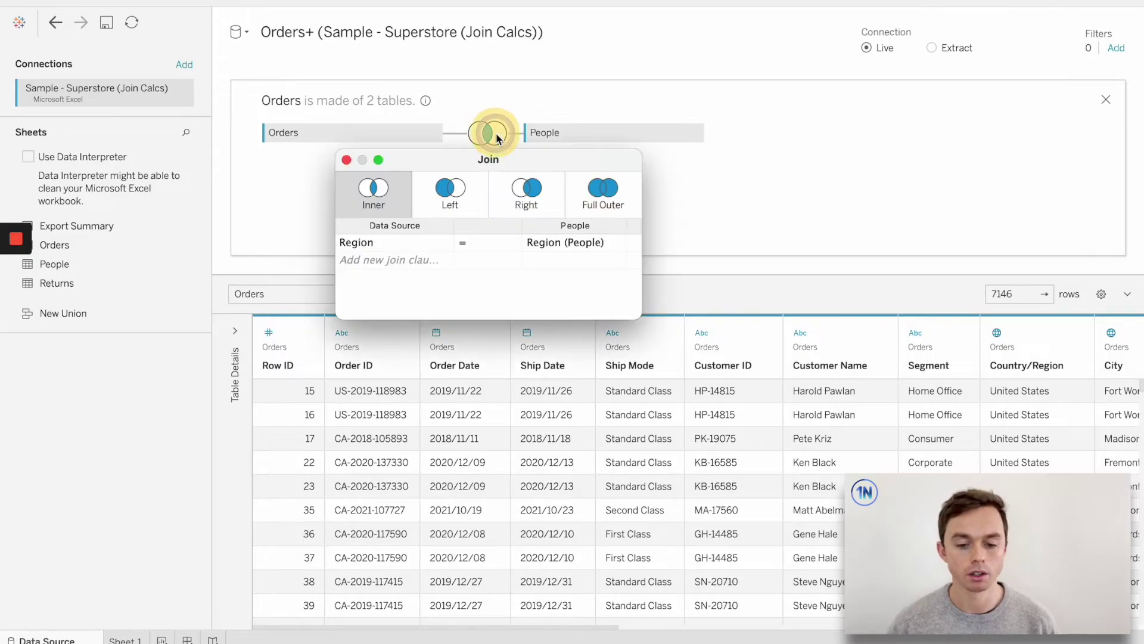
left_click(604, 187)
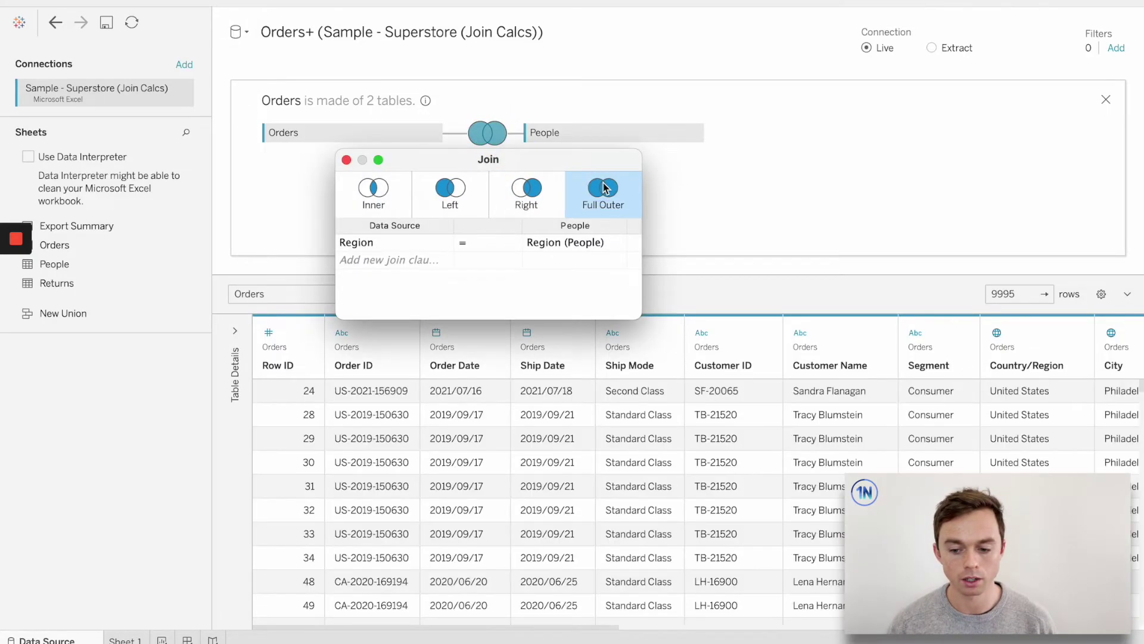
left_click(346, 160)
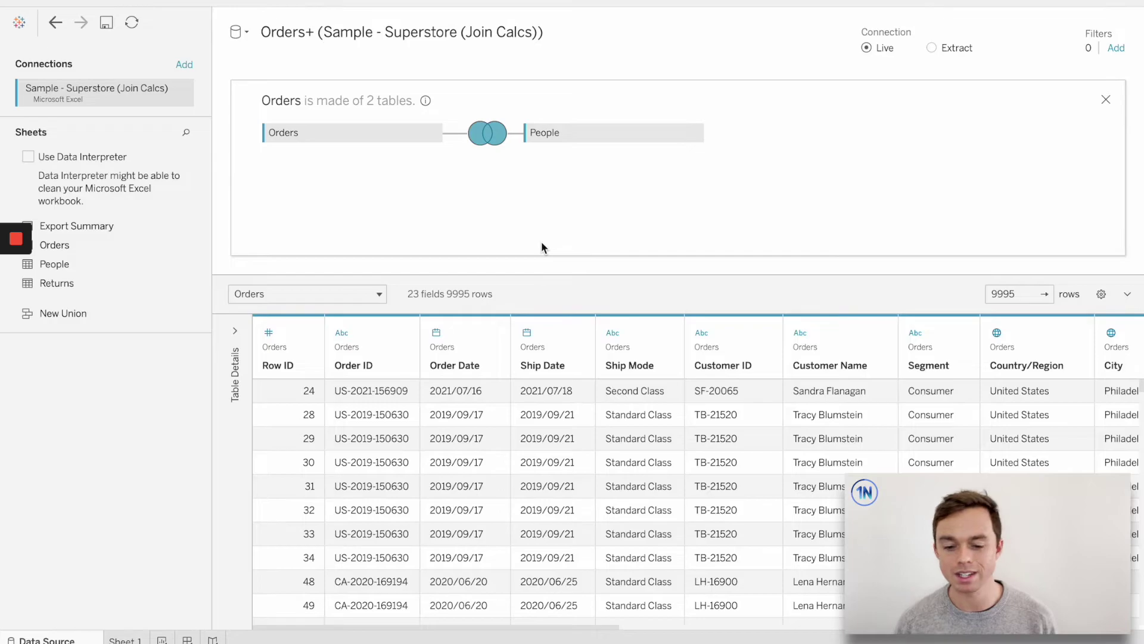
left_click(541, 247)
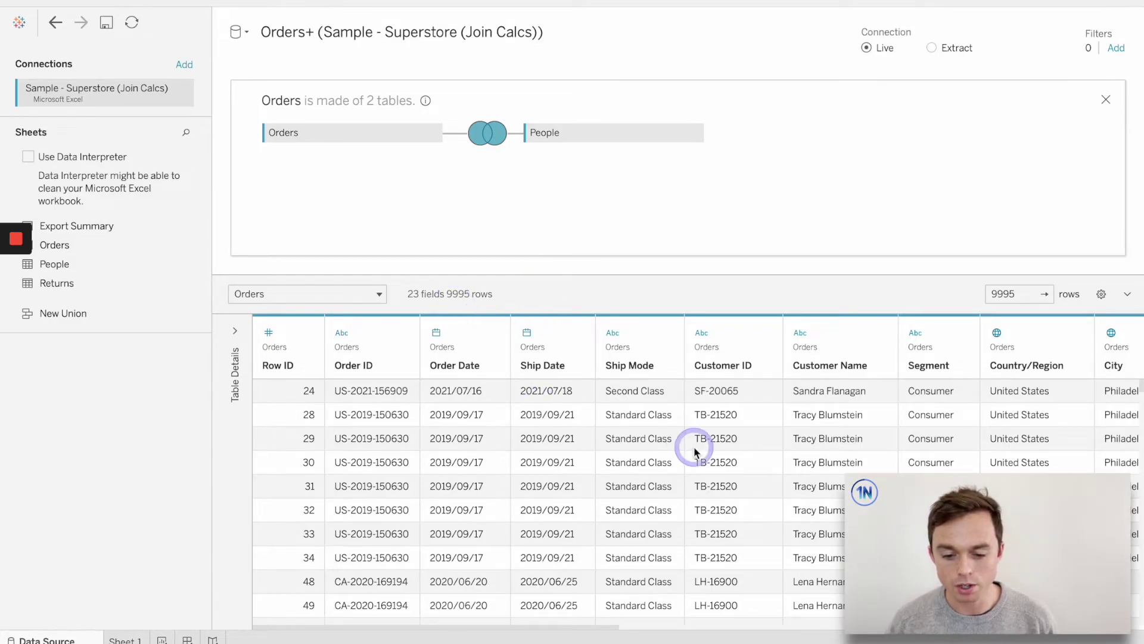
scroll(691, 448, "right", 10)
scroll(695, 452, "right", 5)
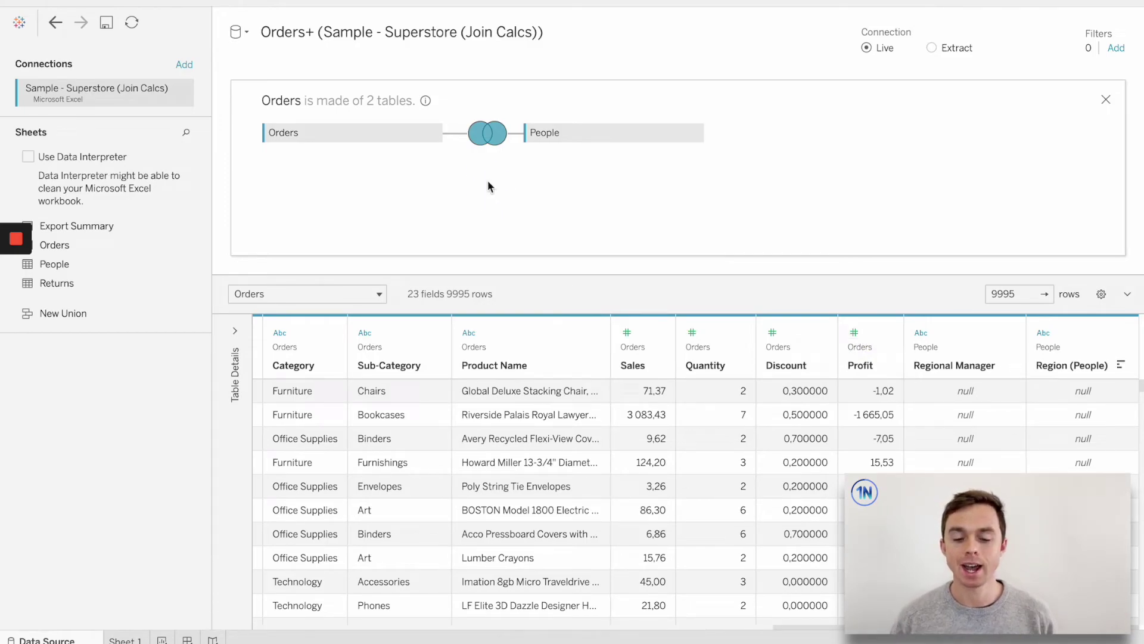
- Start a join calculation for the People side of the clause, replacing its content with the comment // WHen you see "Northeast" think "East"
mouse_move(487, 141)
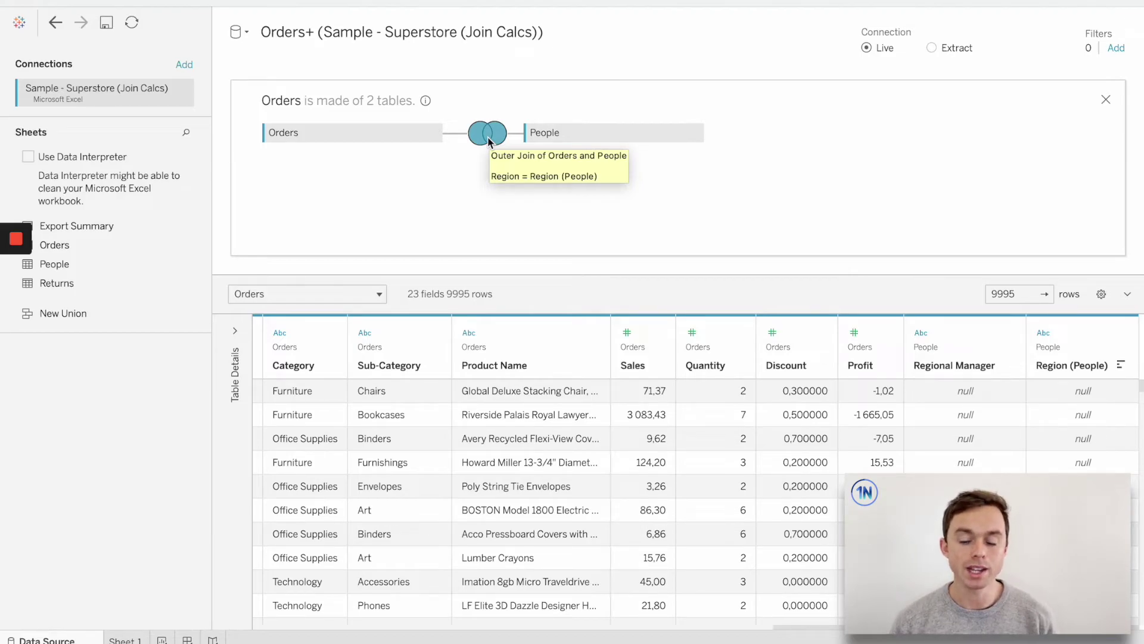
left_click(503, 176)
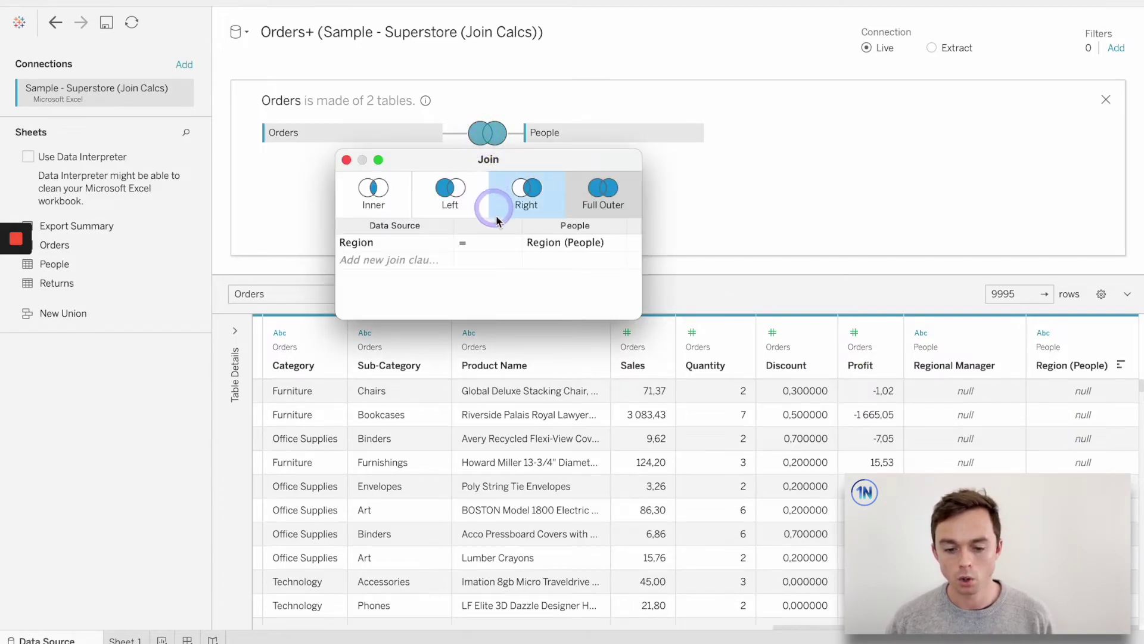
left_click(571, 246)
left_click(572, 297)
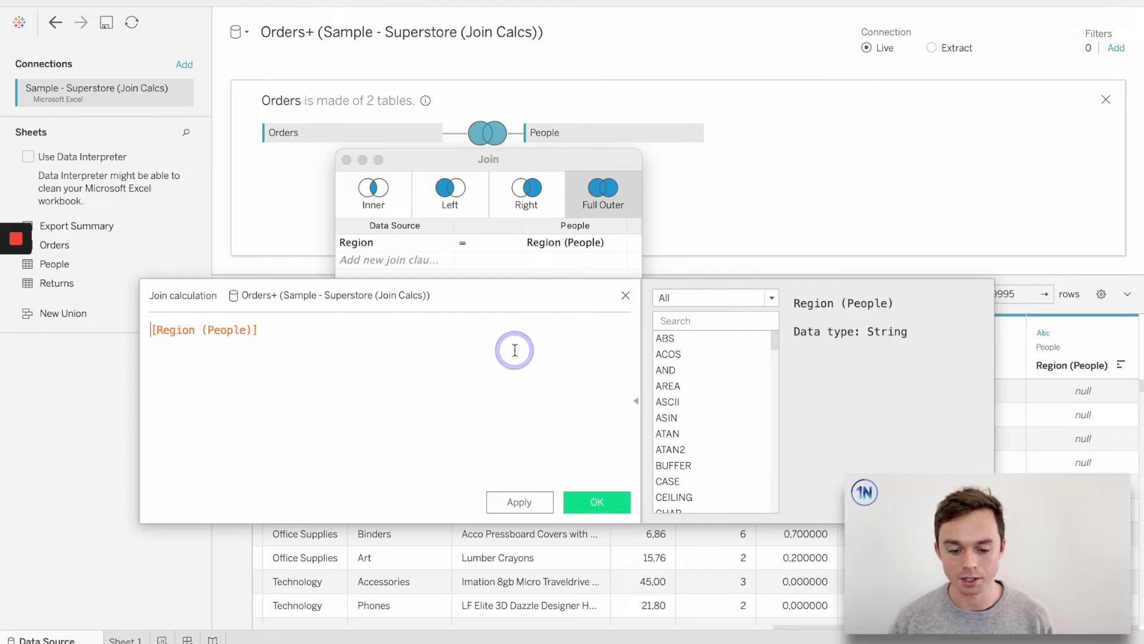
key("ctrl+a")
type("//")
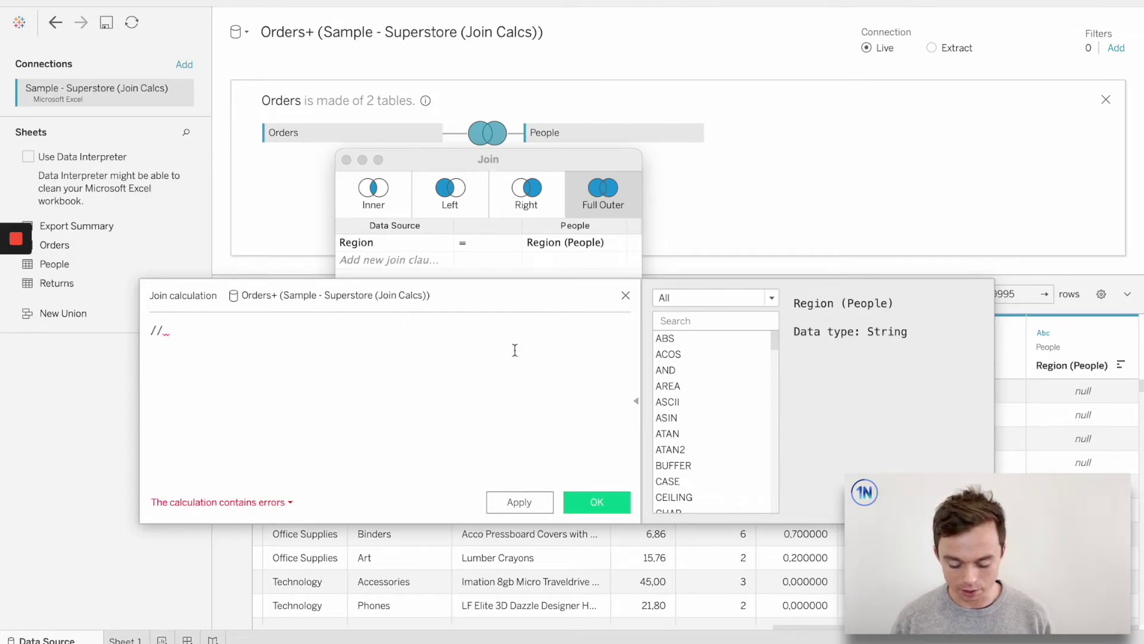
type(" WHen you see")
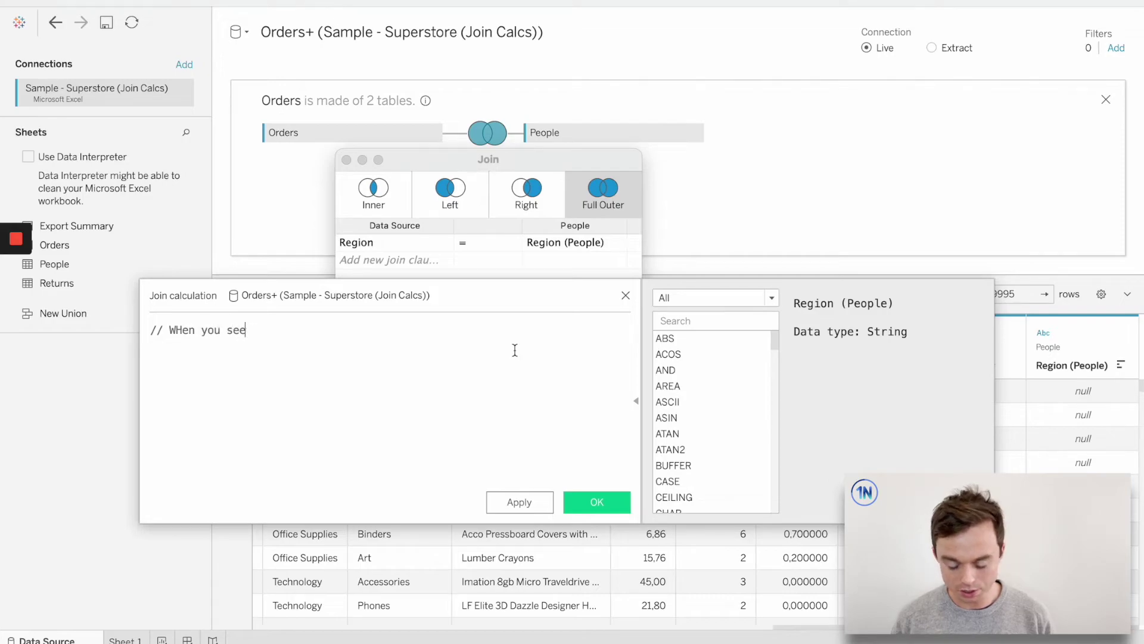
type(" \"North")
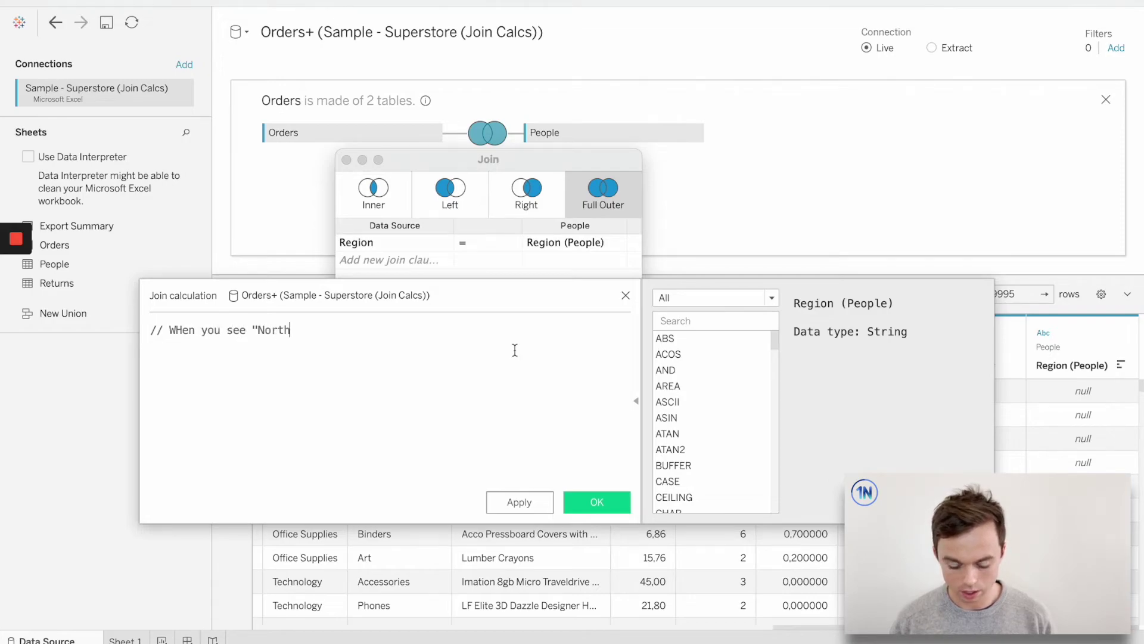
type("east\" think \"East\"")
- Insert two blank lines above the comment and correct its first word to "When"
key("Home")
key("Return")
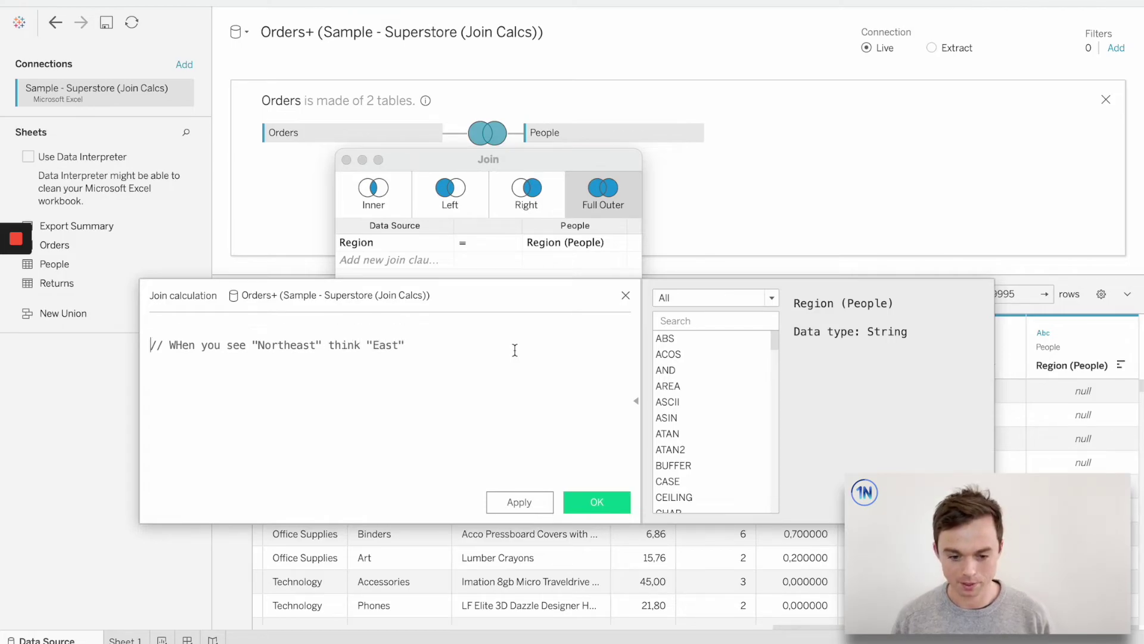
key("Return")
key("Right")
key("Right")
key("Right")
key("Right")
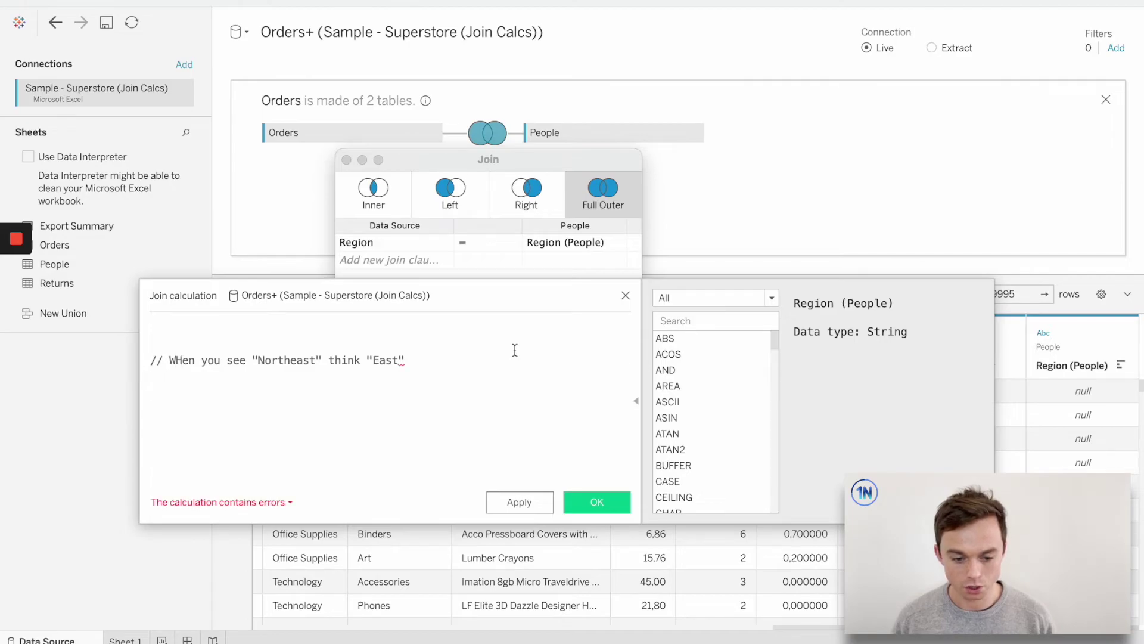
key("Delete")
type("h")
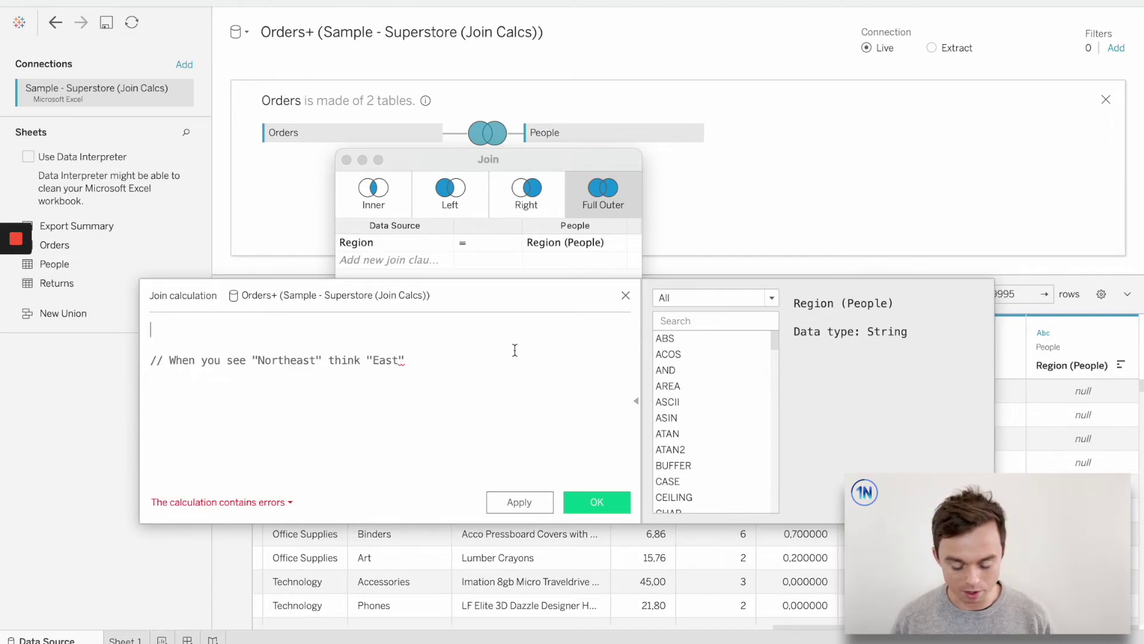
- Above the comment, write the condition IF [Region (People)] = "Northeast" in the join calculation
type("IF")
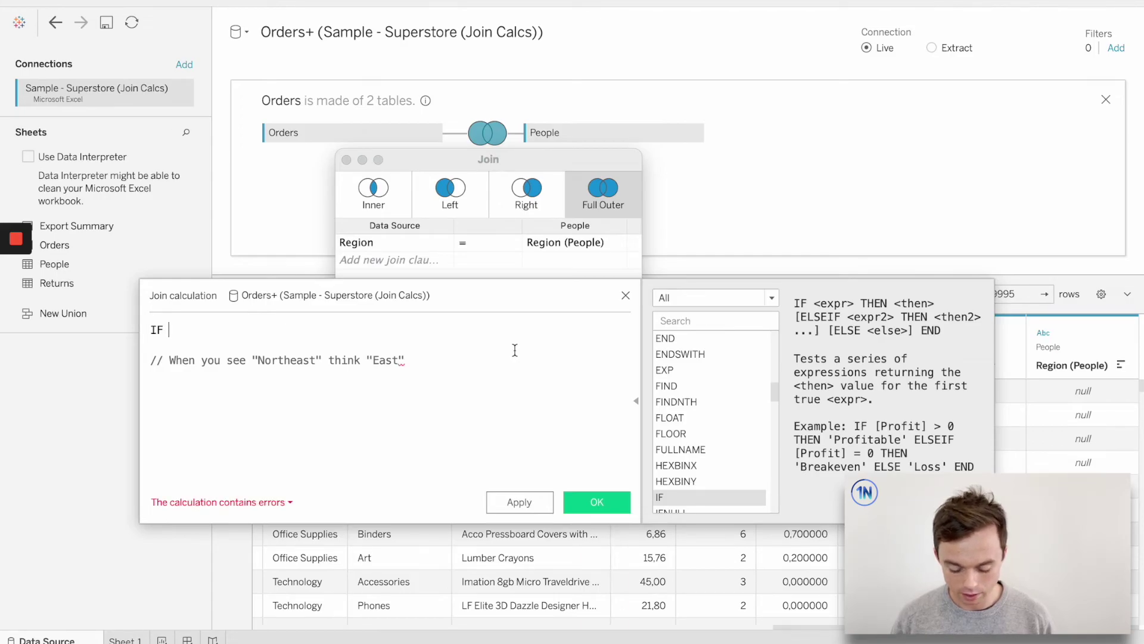
type(" Prod")
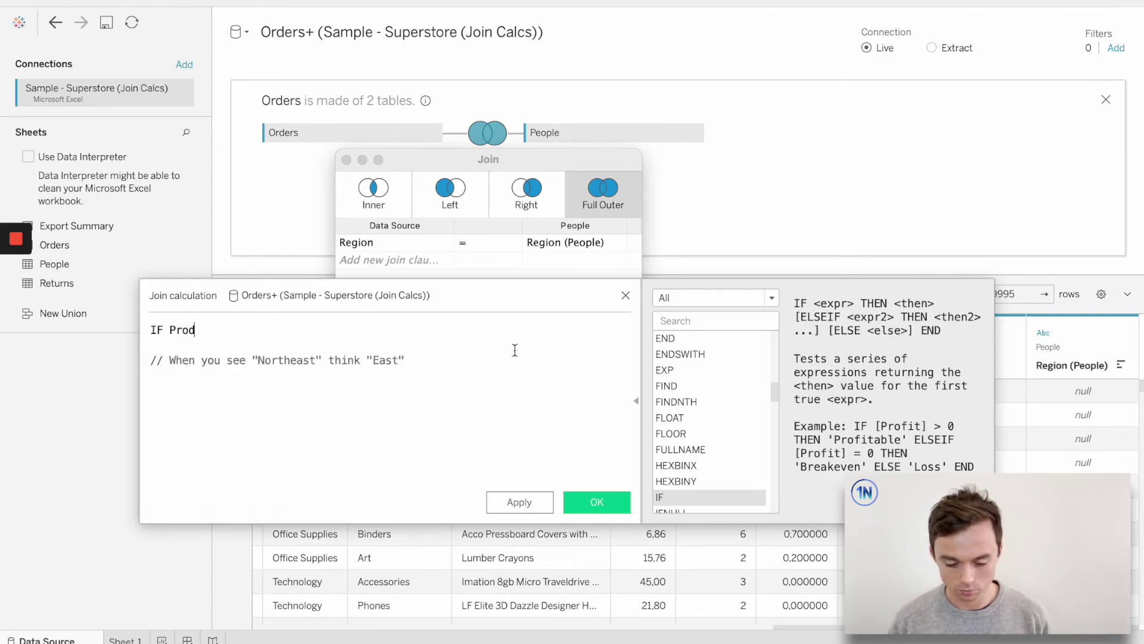
key("BackSpace")
key("BackSpace")
key("BackSpace")
key("BackSpace")
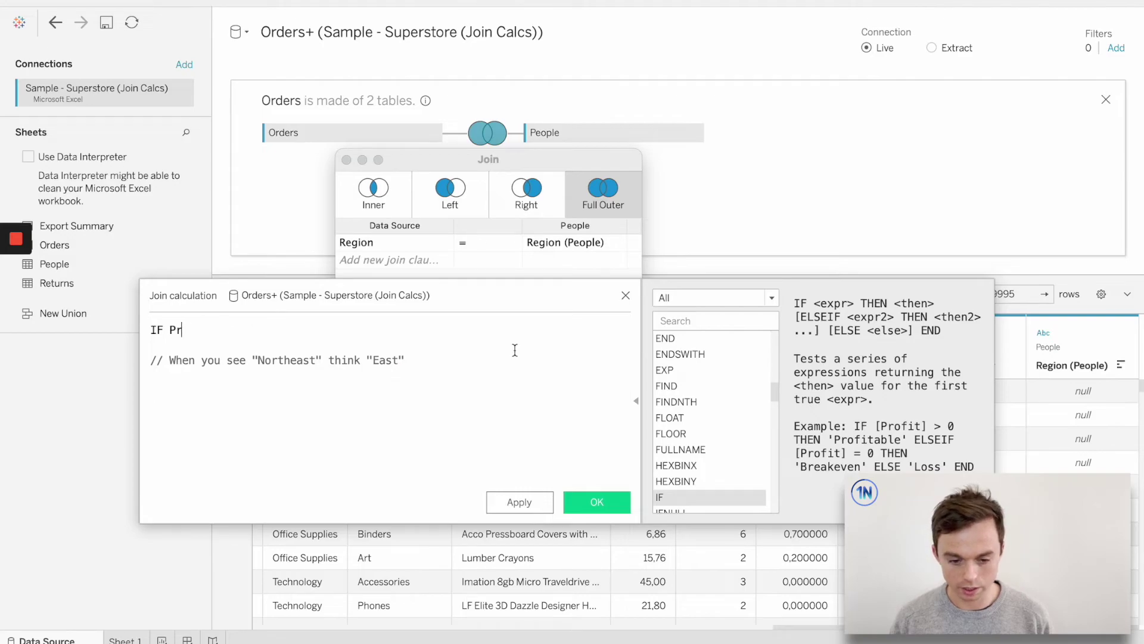
type("Regi")
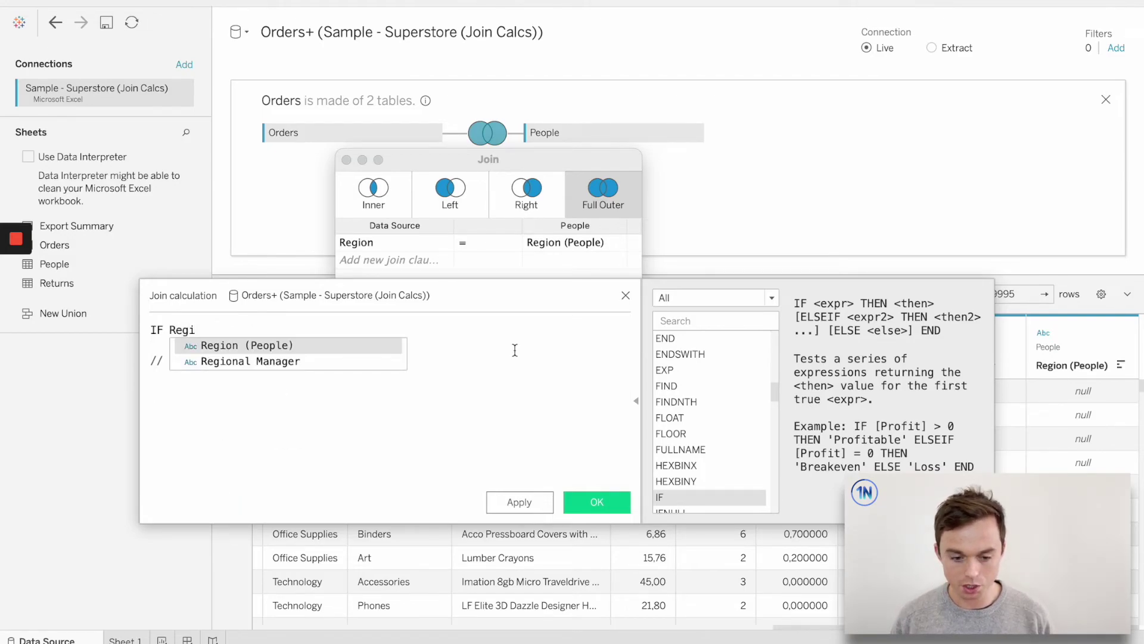
key("Return")
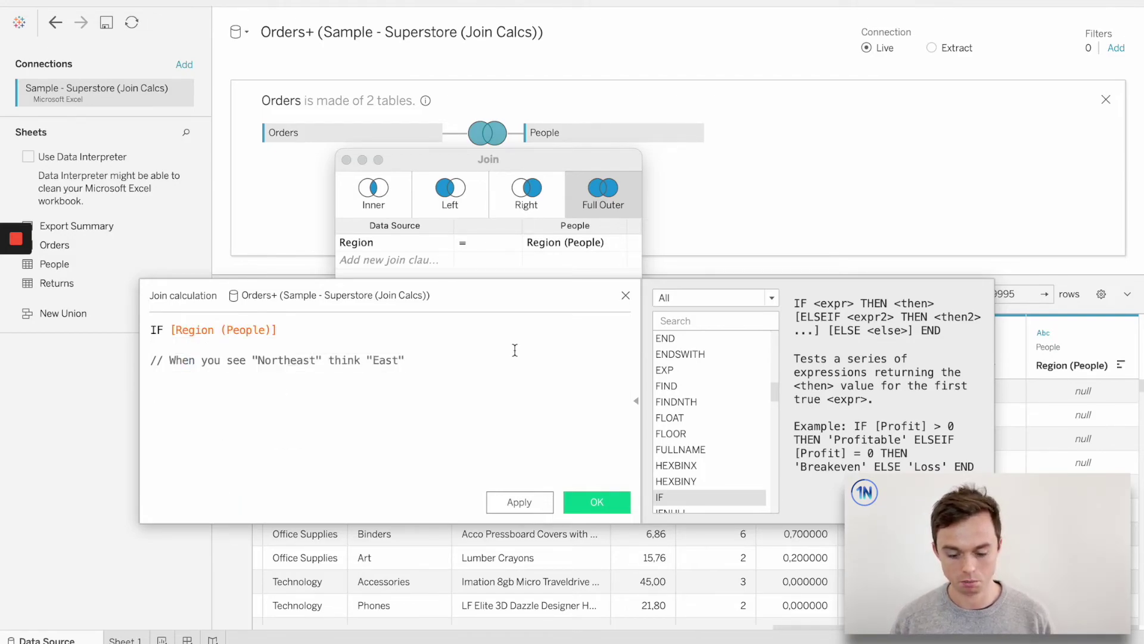
type("= Northeast\"")
key("Left")
key("Left")
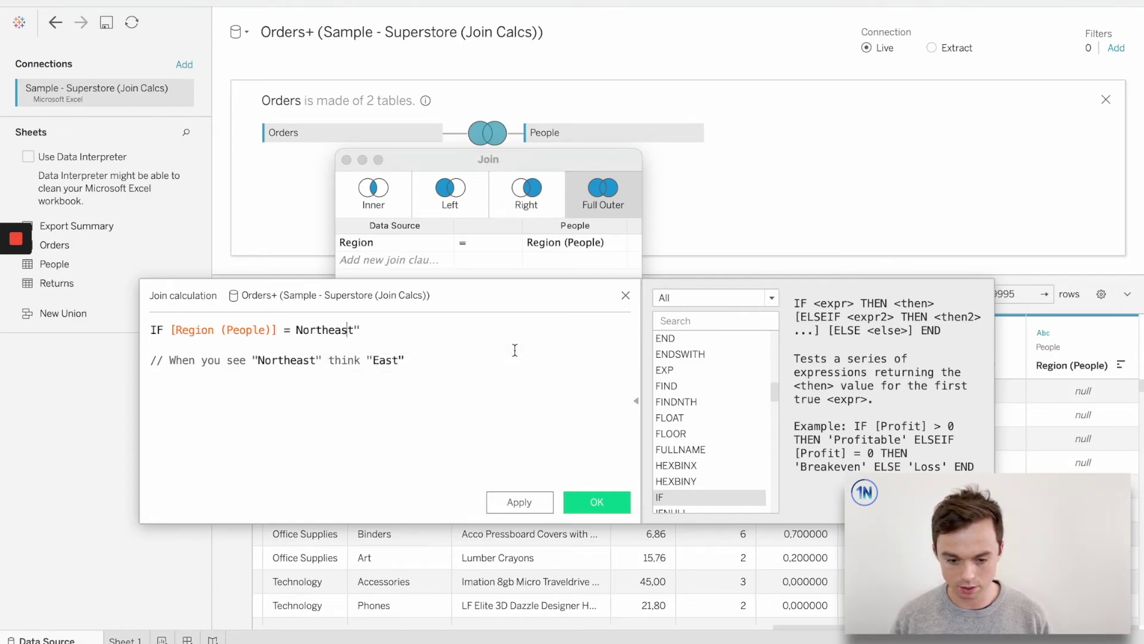
key("Left")
key("Left")
key("Left")
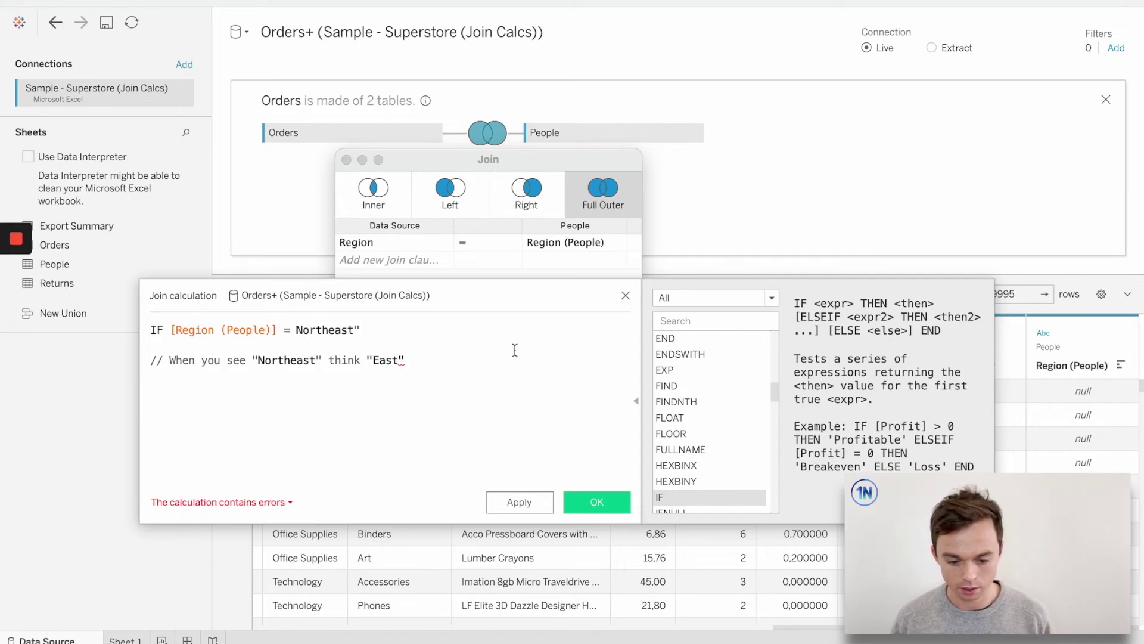
type("\"")
key("End")
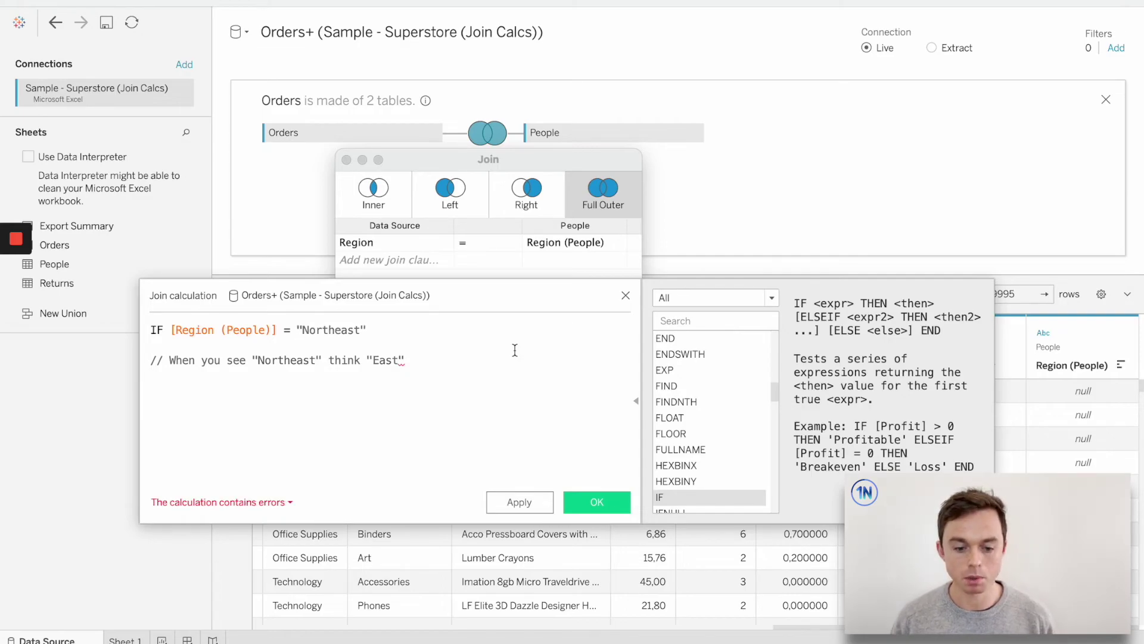
- Complete the formula with THEN "East", ELSE [Region (People)] and END, and move the calculation window higher
type("THEN ")
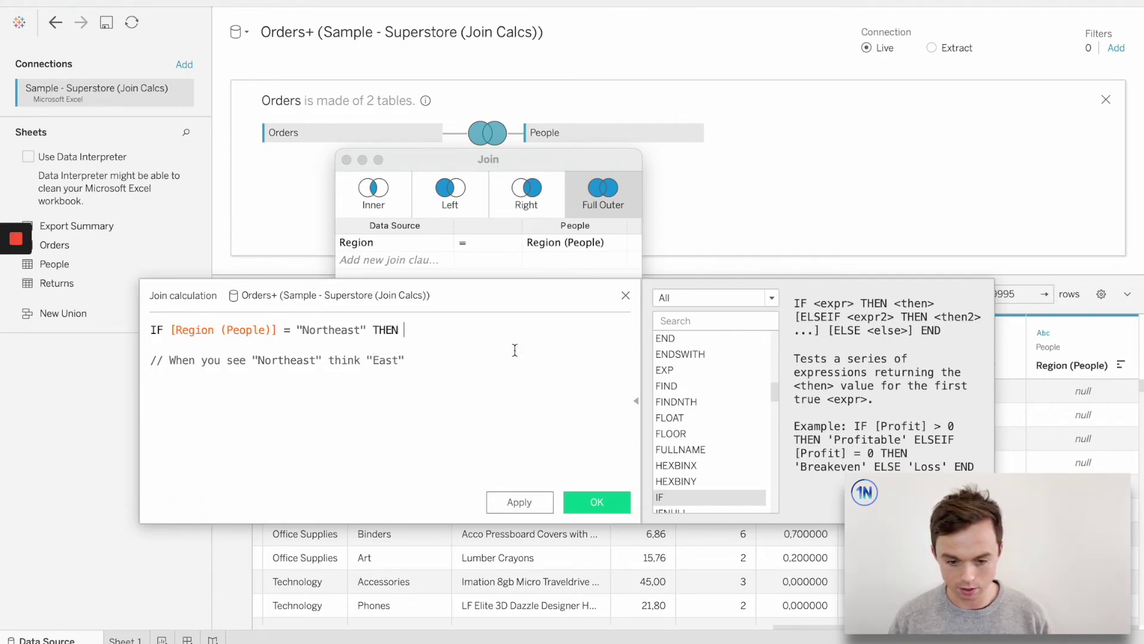
type("\"East\"")
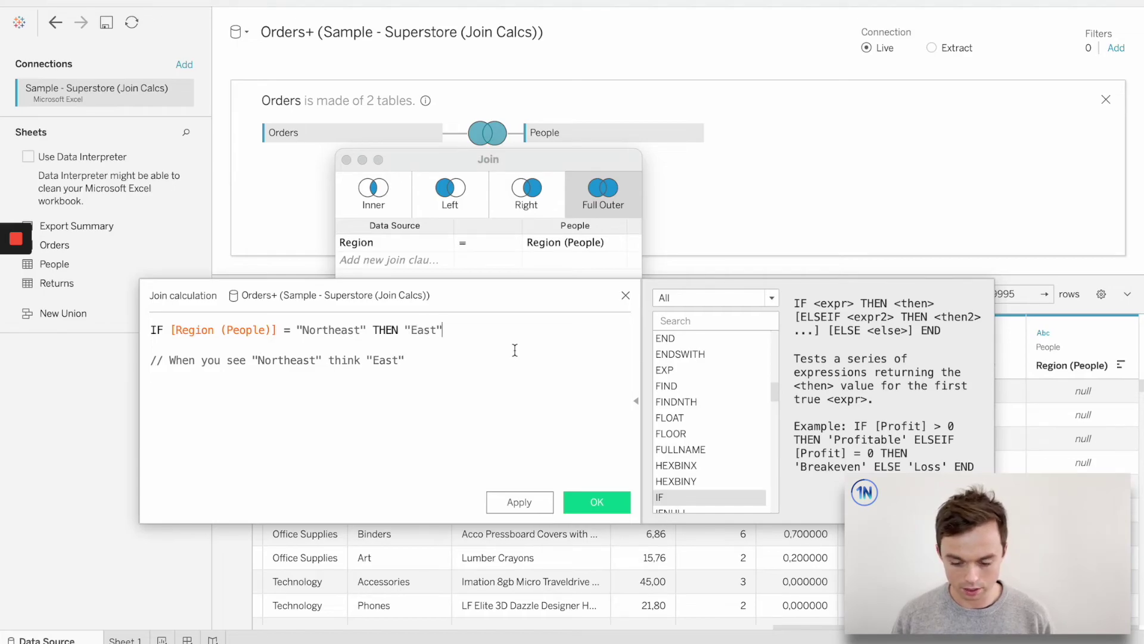
key("Return")
type("E")
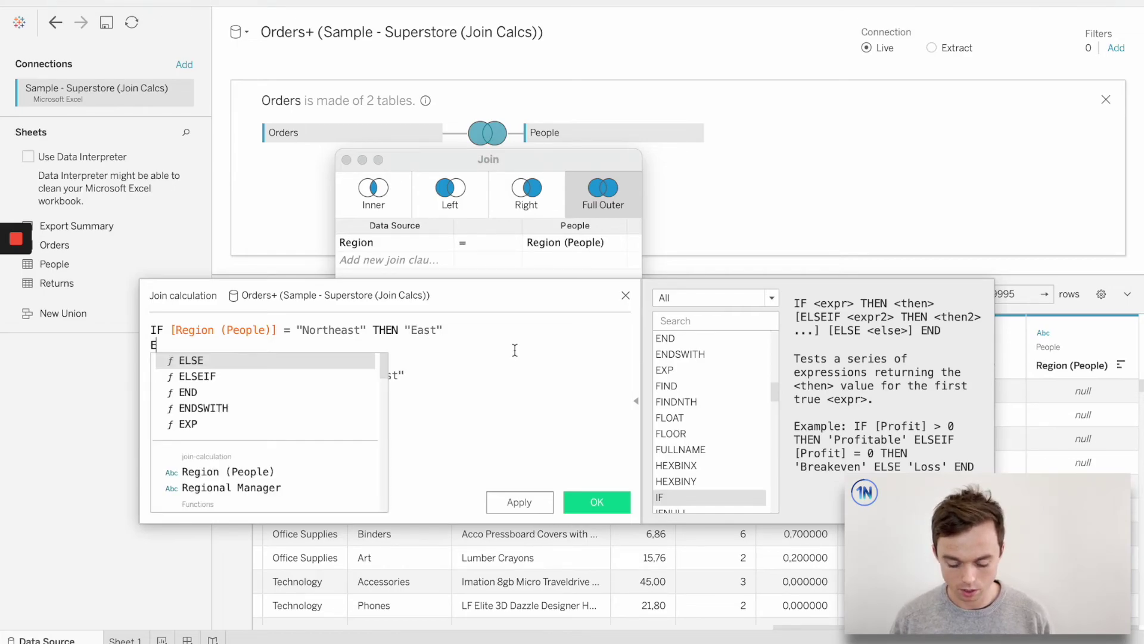
type("LSE ")
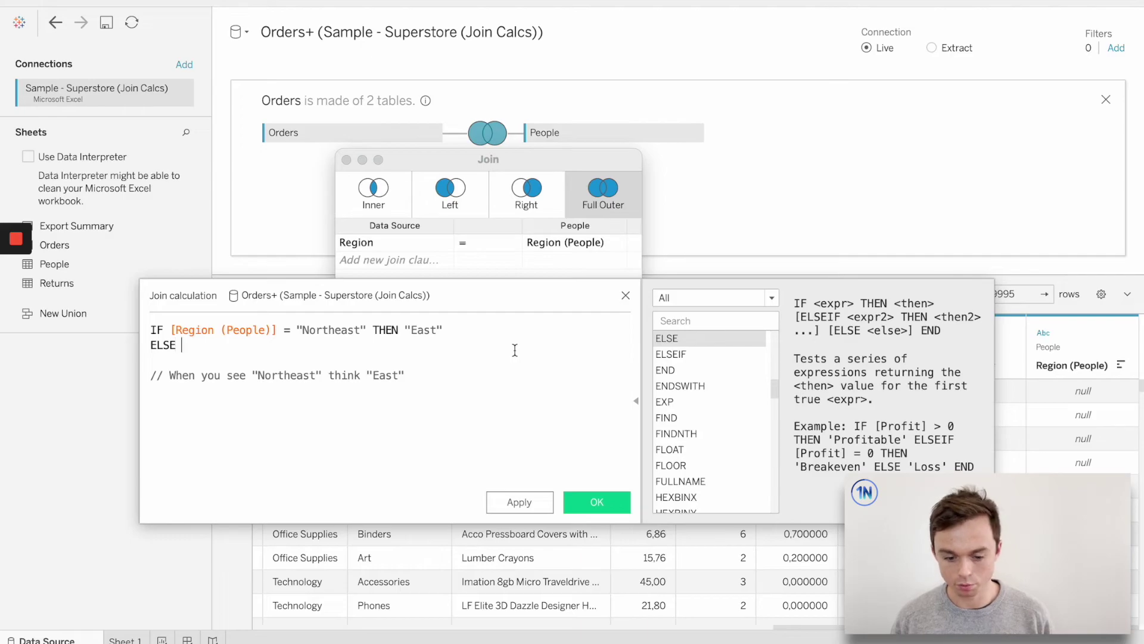
type("[Regio")
key("Return")
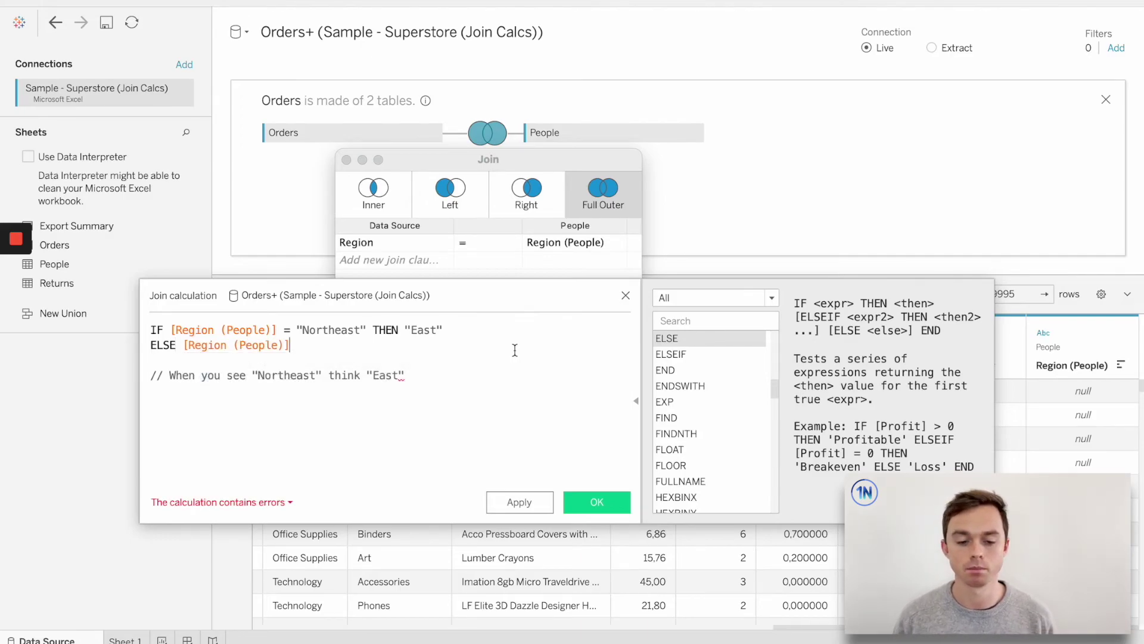
key("Return")
type("END")
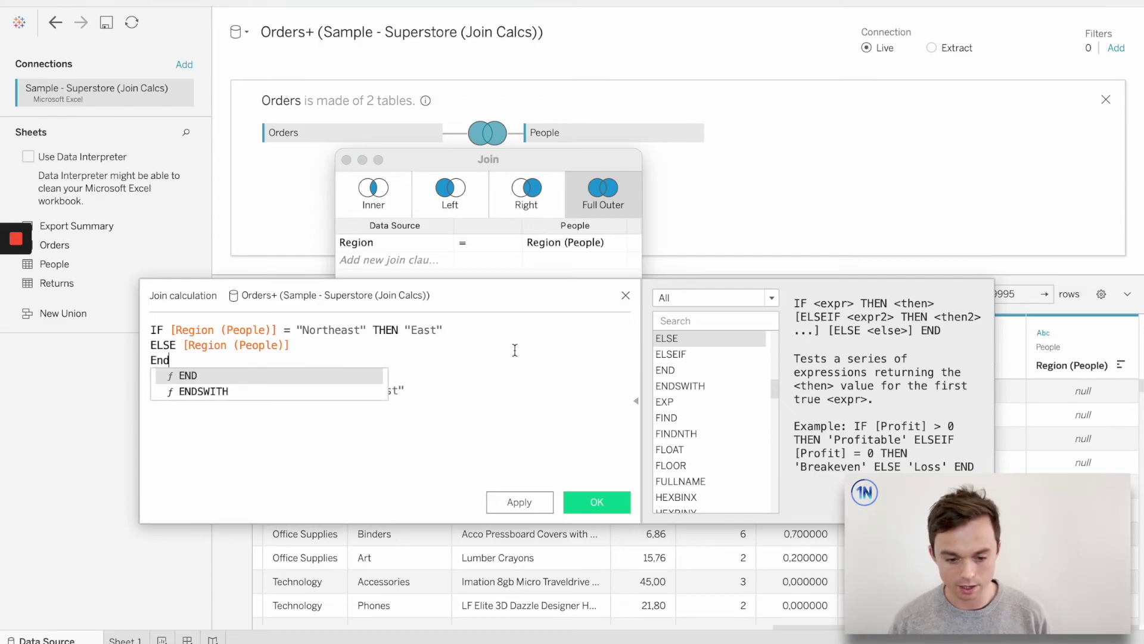
key("Return")
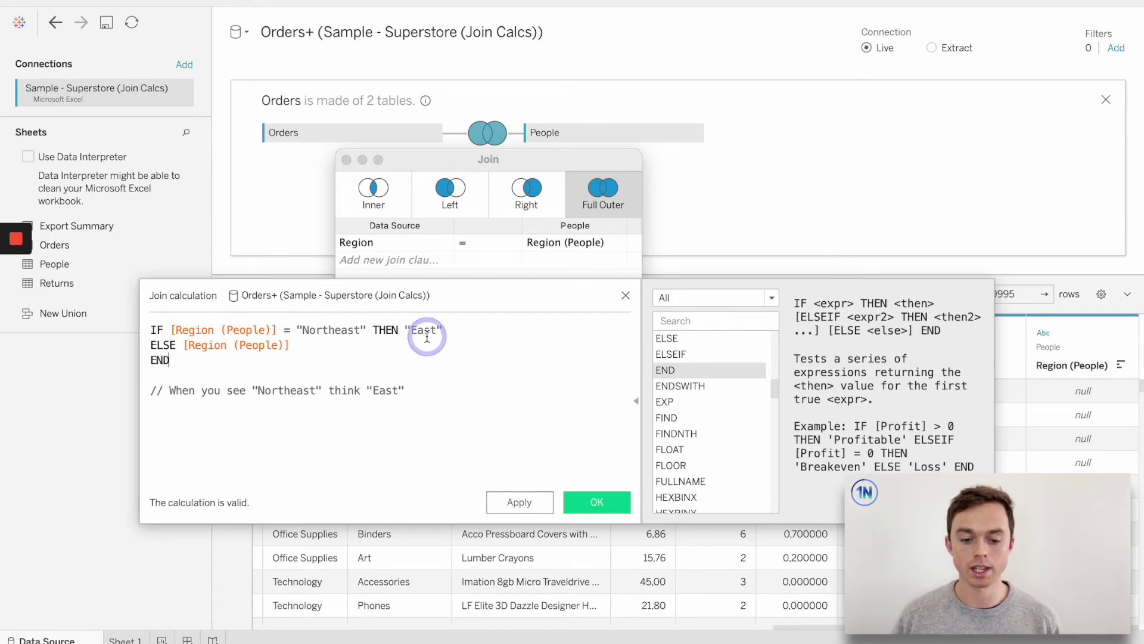
left_click_drag(467, 297, 439, 207)
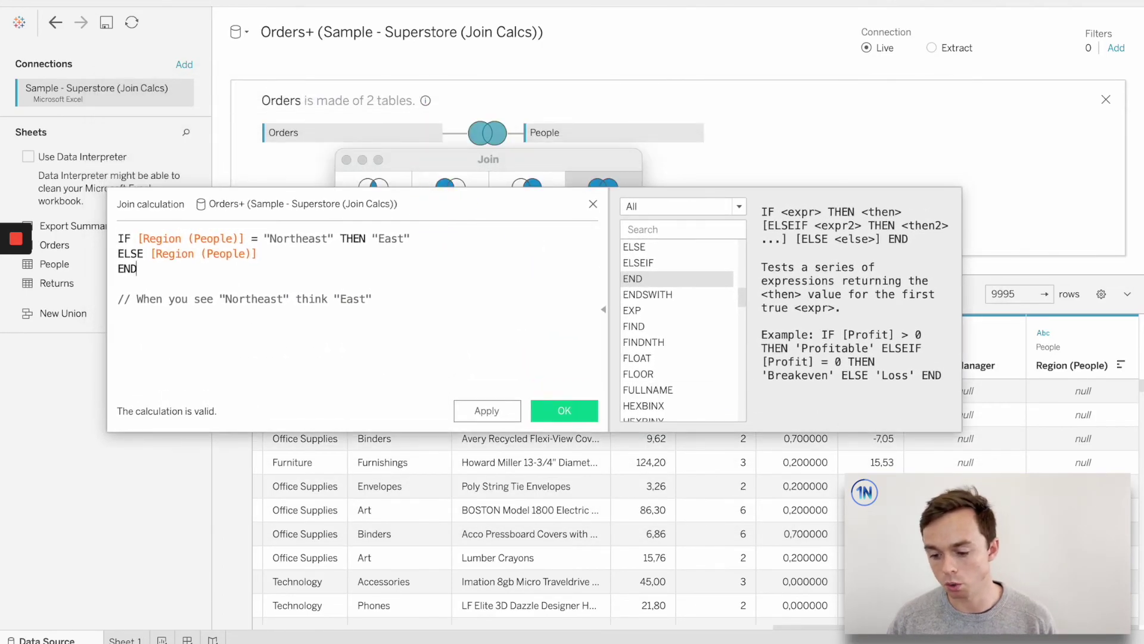
- Apply and accept the Northeast-to-East join calculation on the People side, and close the join settings
left_click_drag(519, 203, 534, 310)
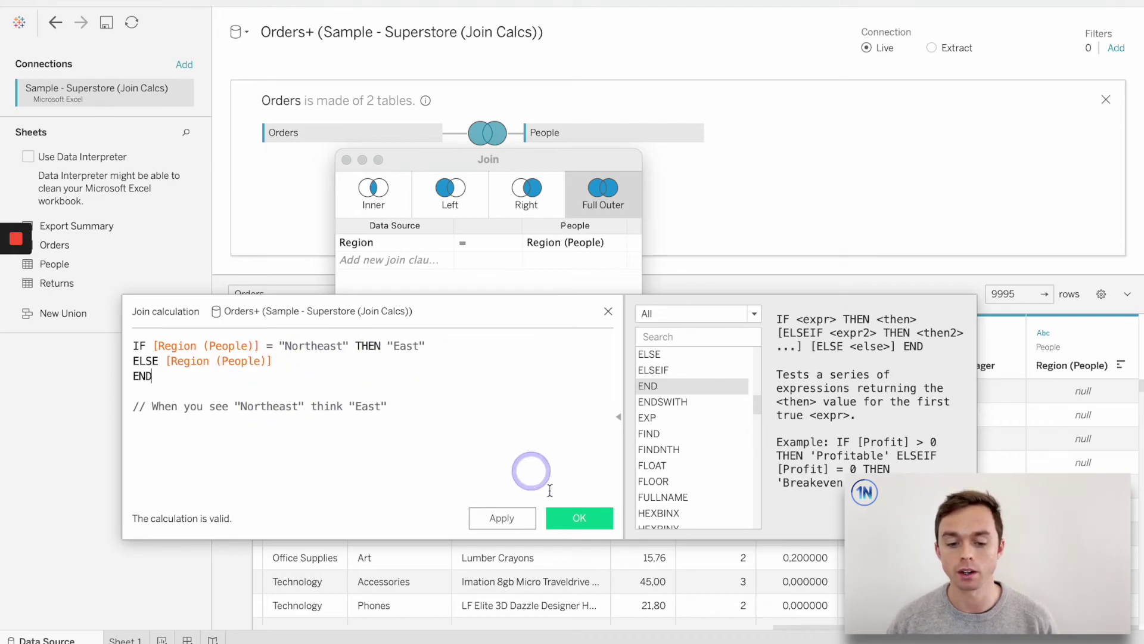
left_click(519, 518)
left_click(586, 519)
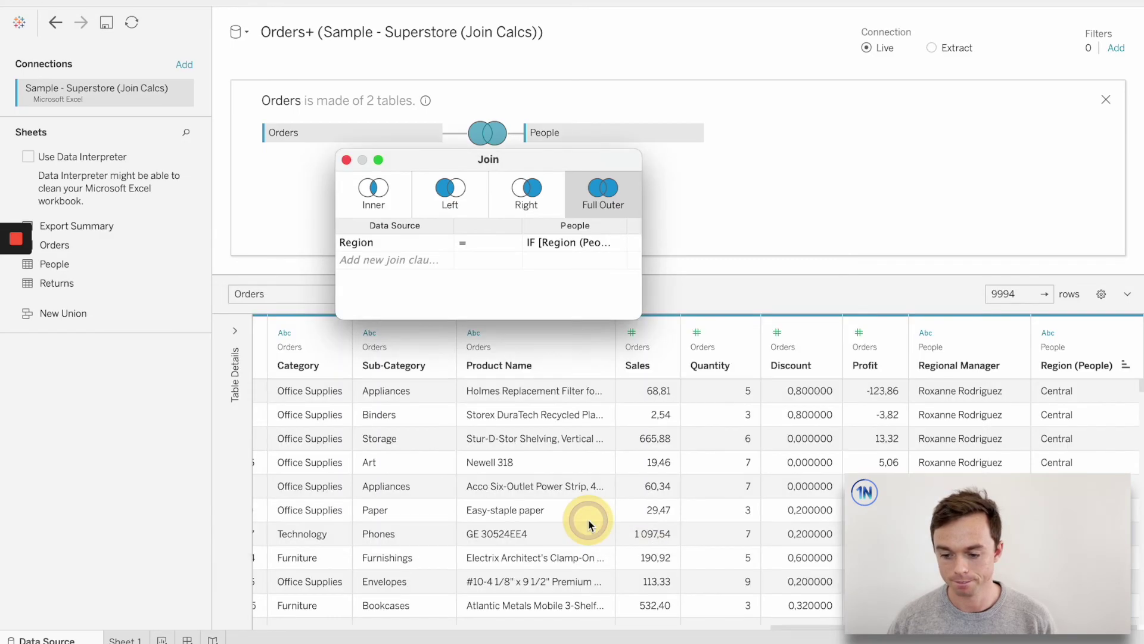
left_click(346, 160)
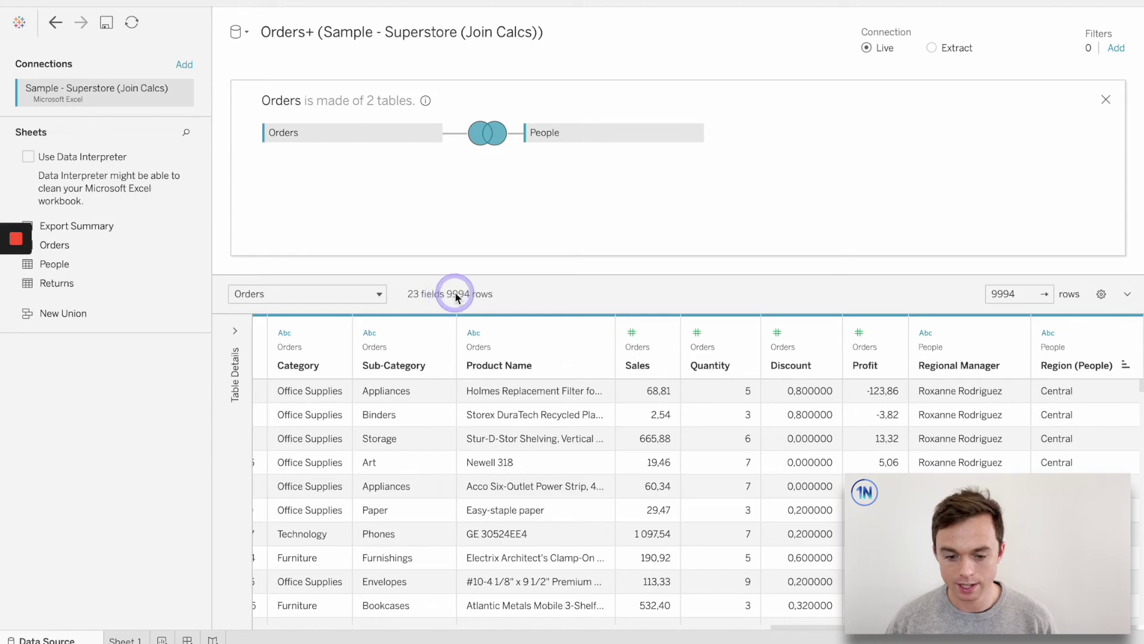
- Check the joined rows in the data preview and clear the sort on the Region (People) column
scroll(1055, 458, "down", 10)
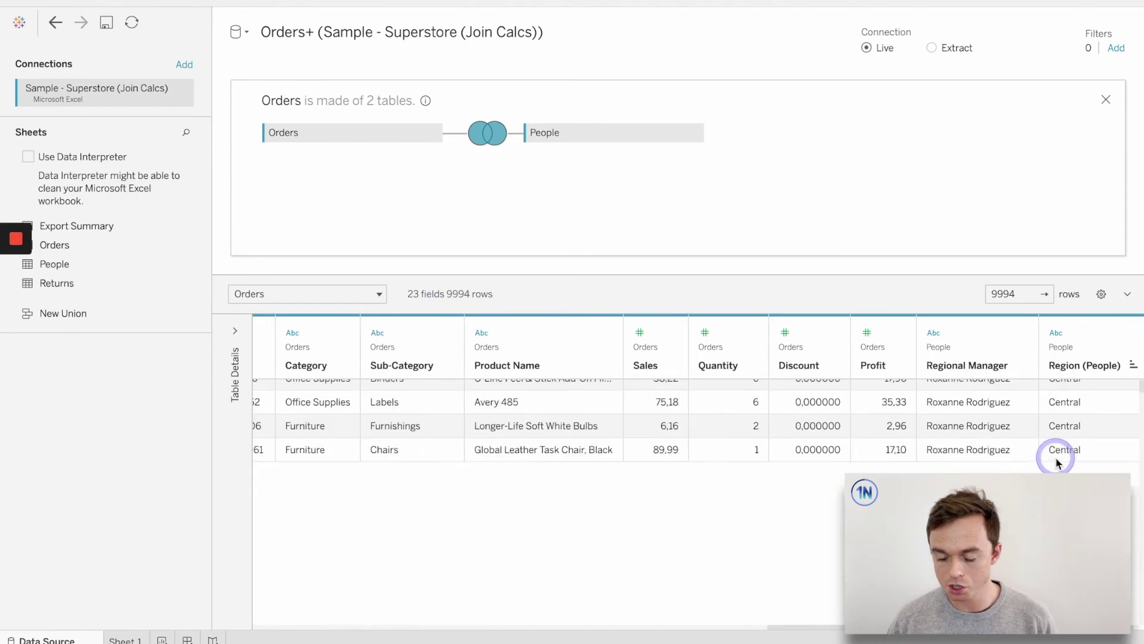
scroll(1057, 441, "up", 10)
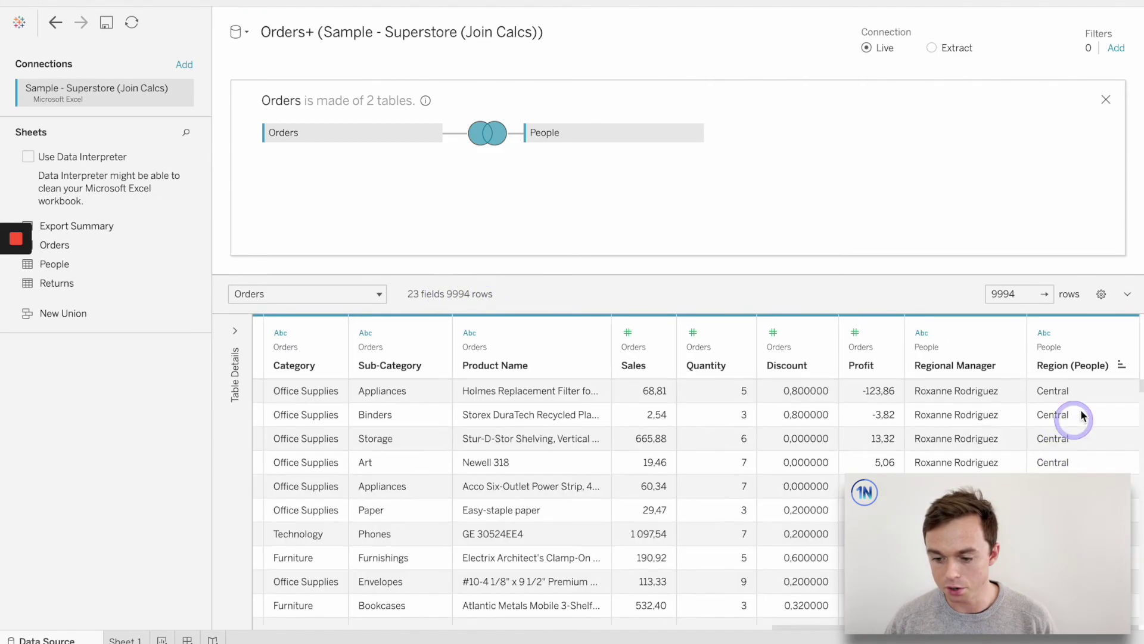
left_click(1122, 364)
left_click(1122, 364)
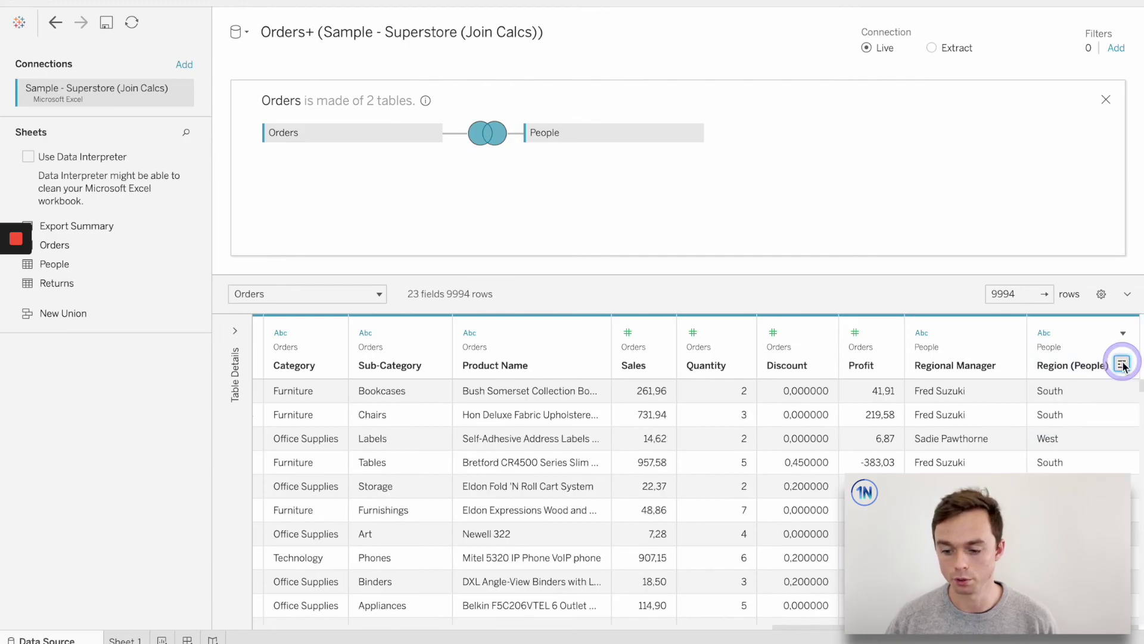
scroll(809, 471, "left", 10)
scroll(810, 477, "left", 10)
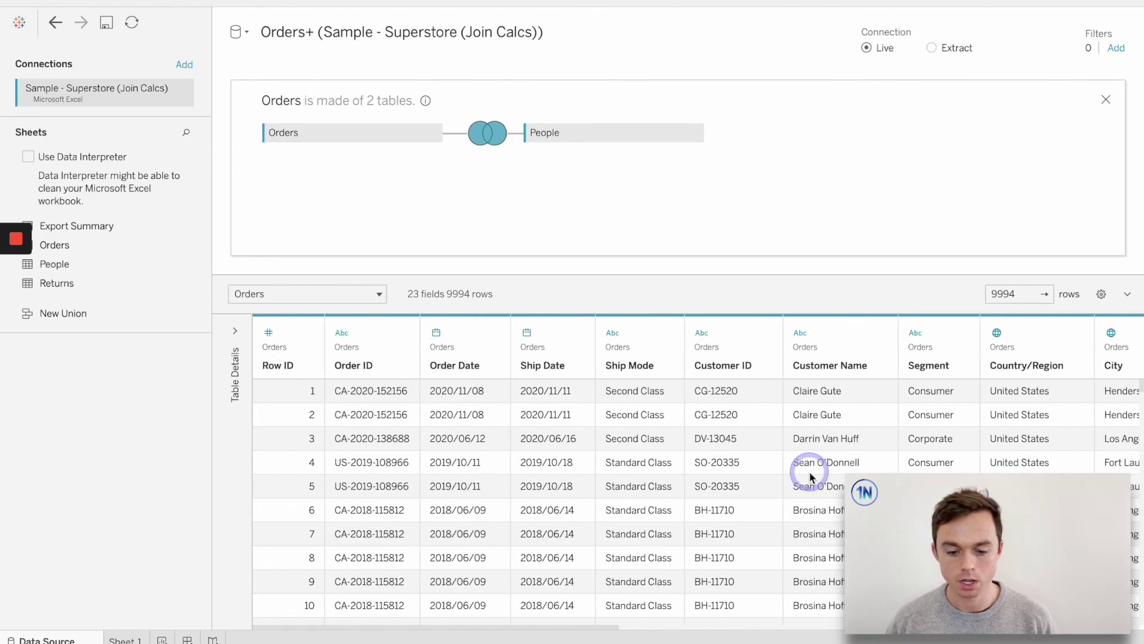